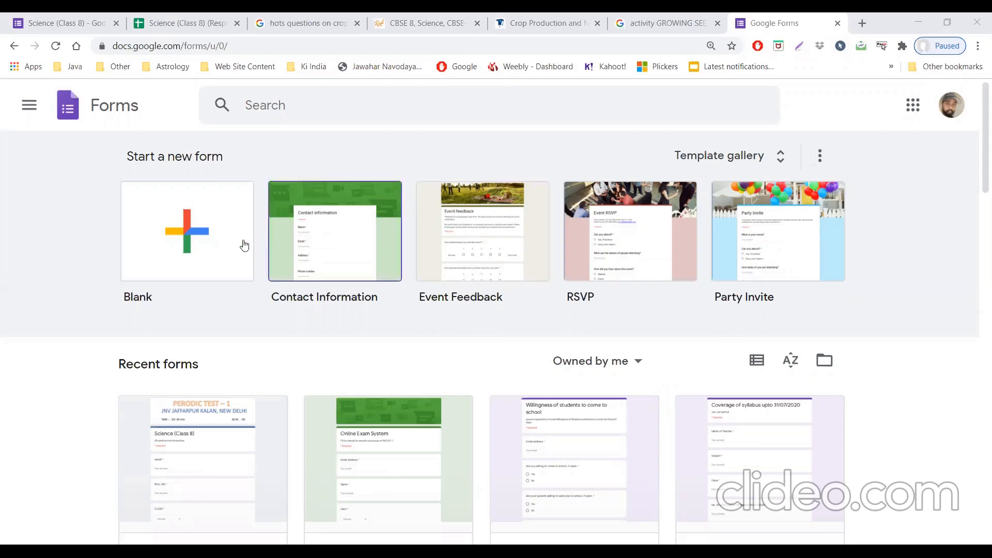
Step: Create a blank form and upload the PERODIC TEST – 1 banner picture for its theme header
click(200, 247)
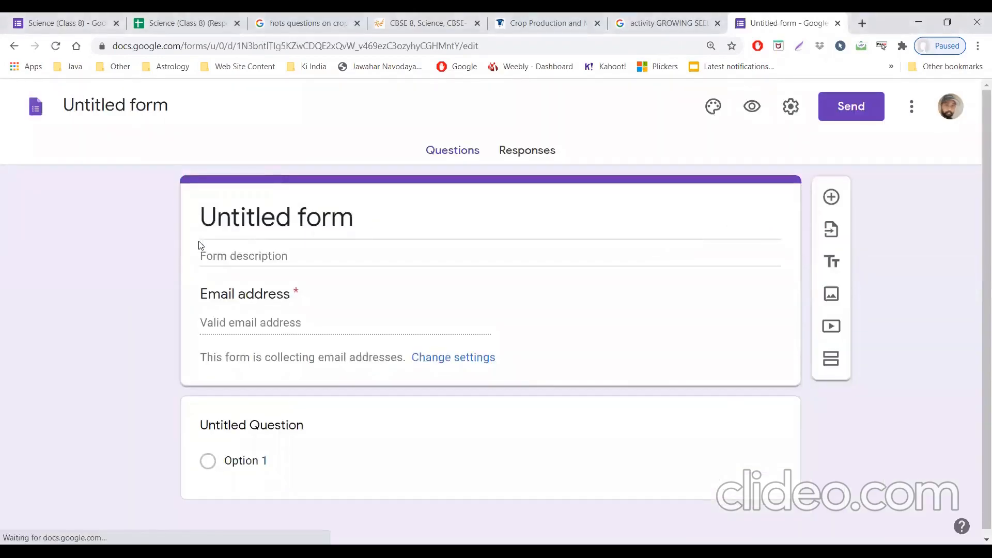
click(706, 105)
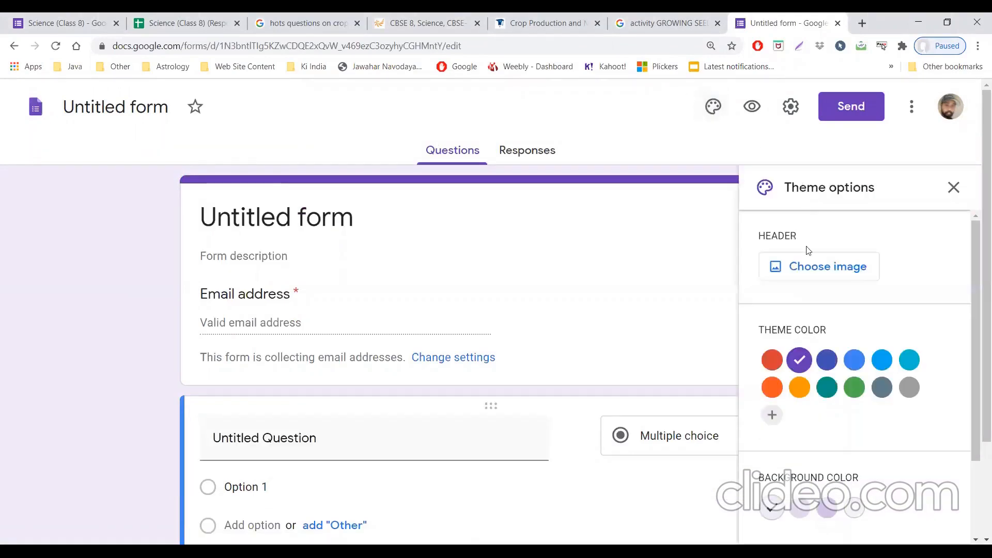
click(811, 265)
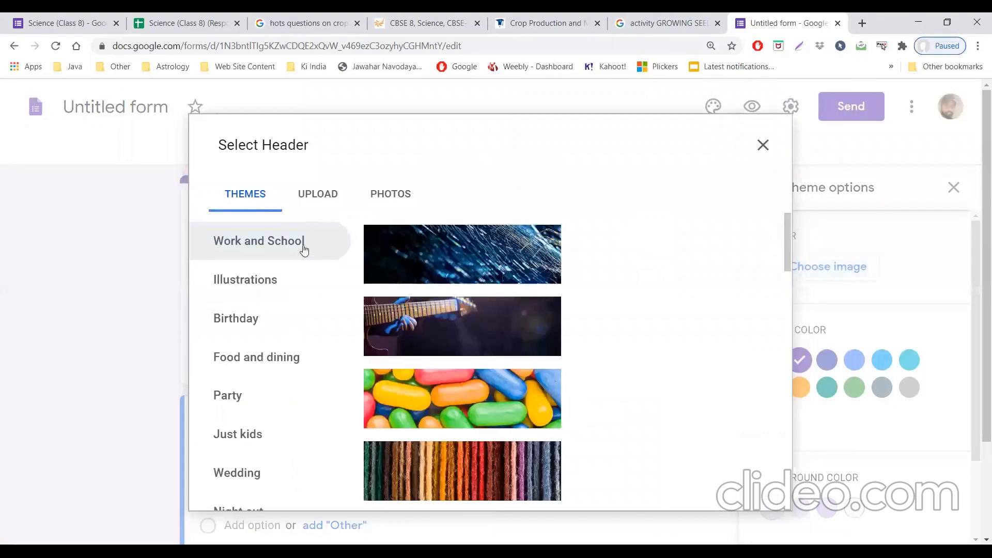
click(310, 202)
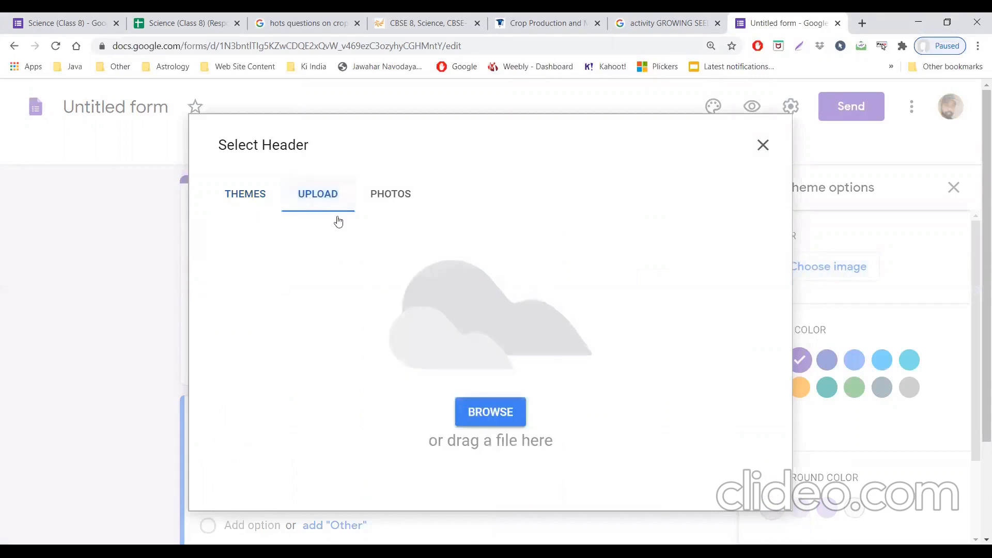
click(493, 411)
click(337, 189)
click(388, 301)
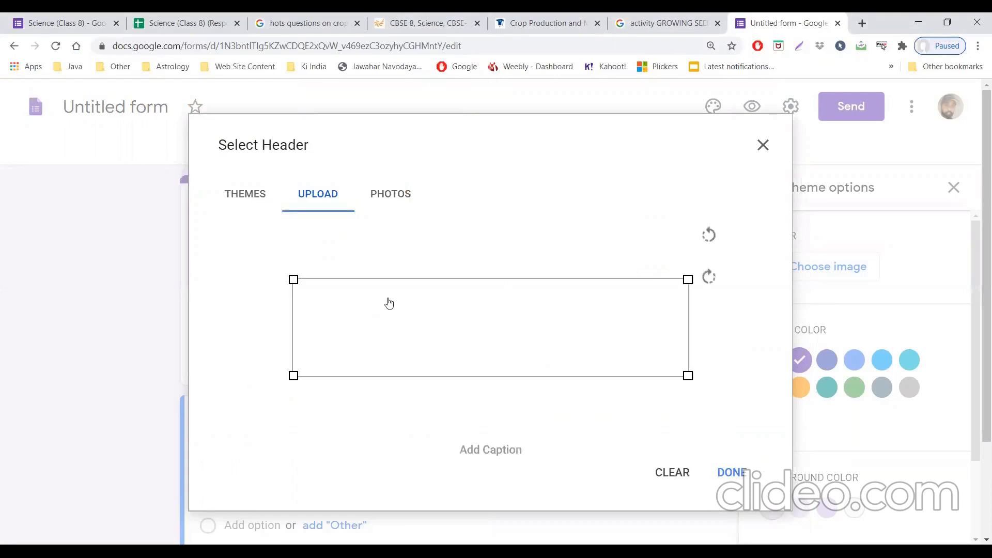
Step: Frame the whole banner text in the header crop, apply it, and set the theme color to light orange
drag(428, 318, 427, 278)
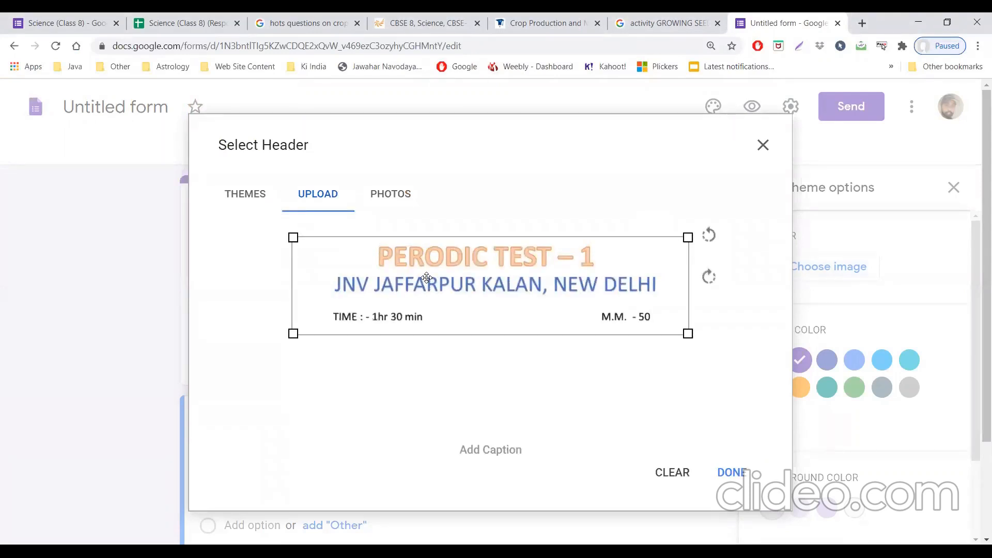
click(750, 467)
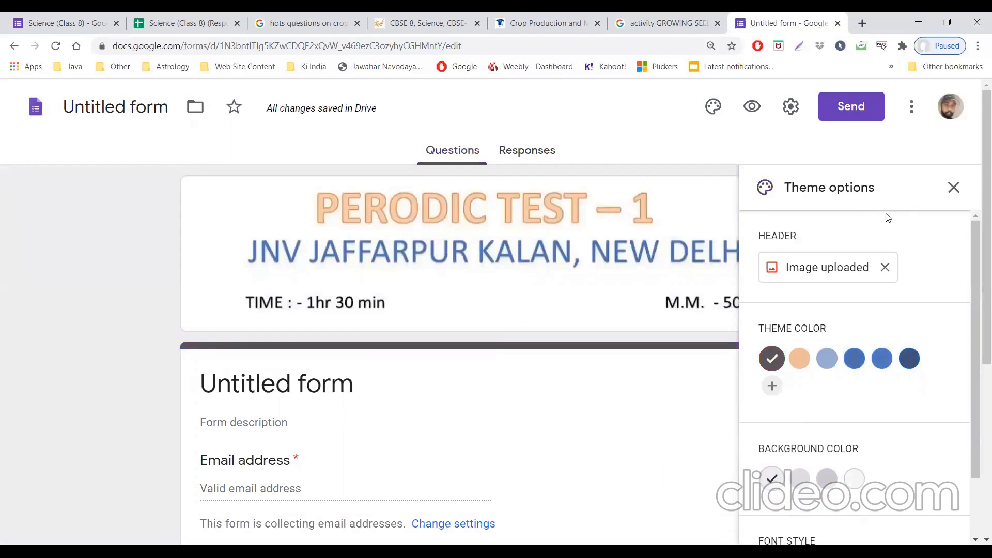
click(798, 359)
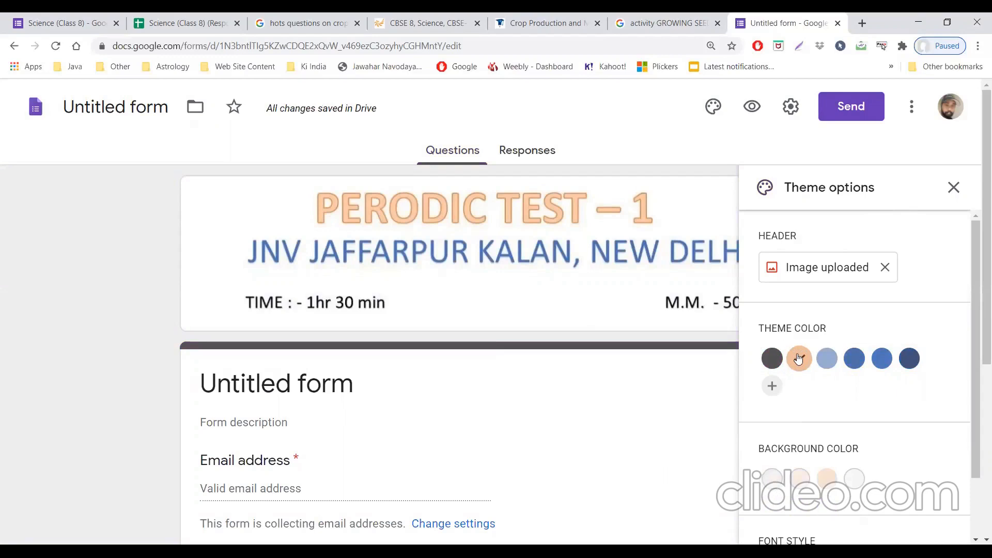
click(953, 188)
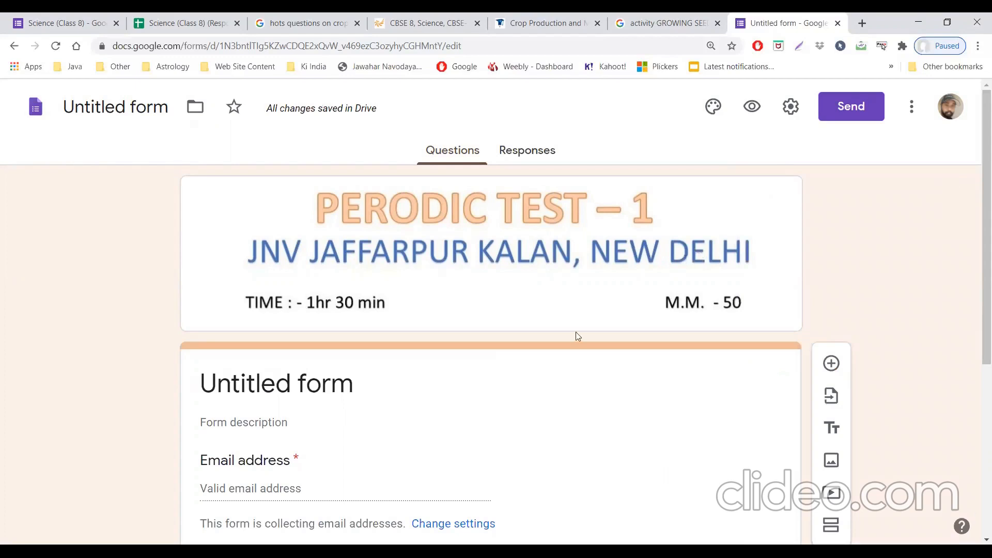
Step: Turn off collecting email addresses, limit respondents to 1 response, and save the form settings
click(790, 109)
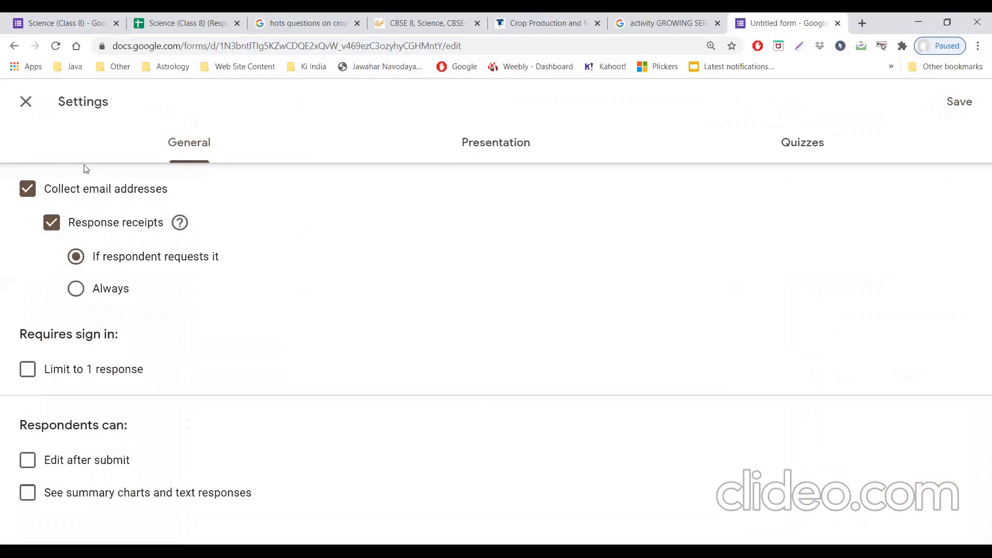
click(29, 188)
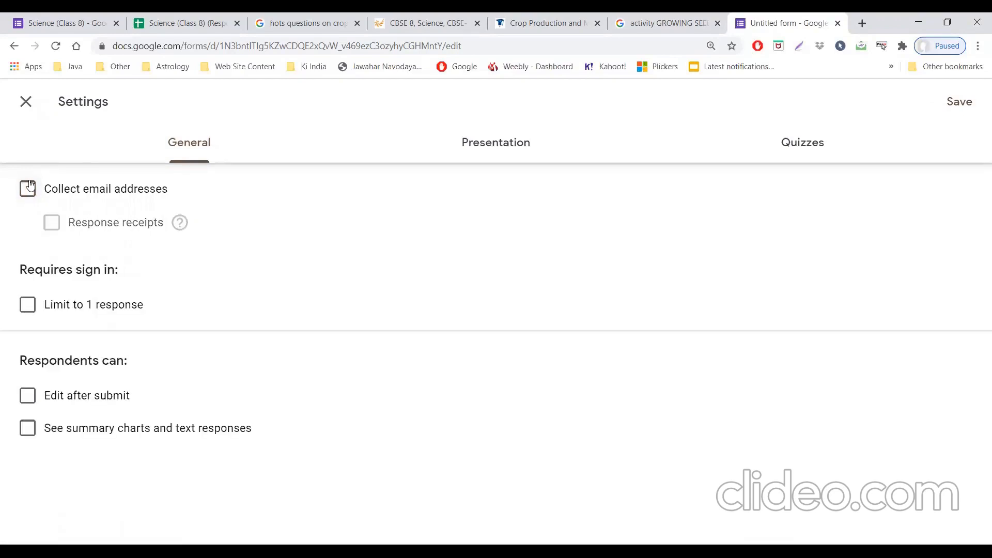
click(28, 305)
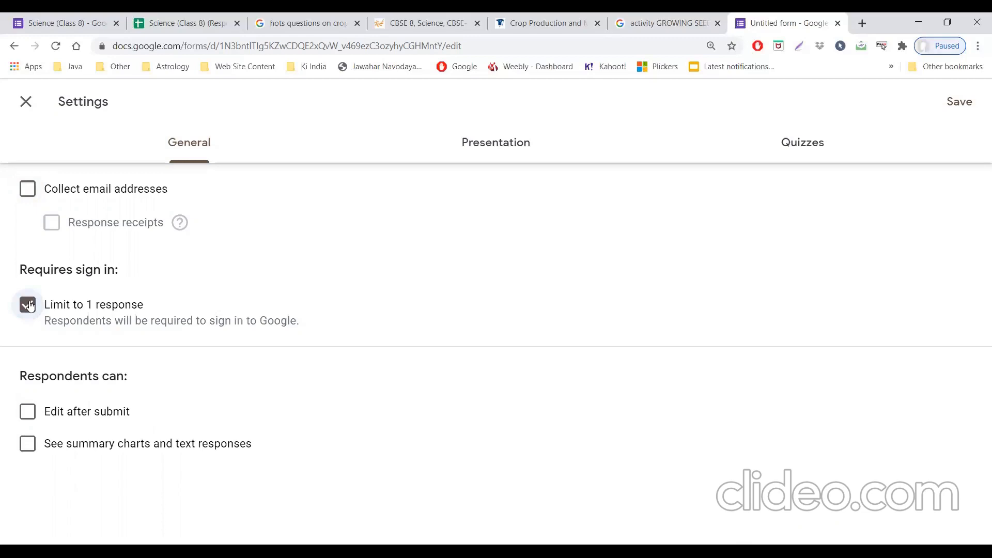
click(960, 103)
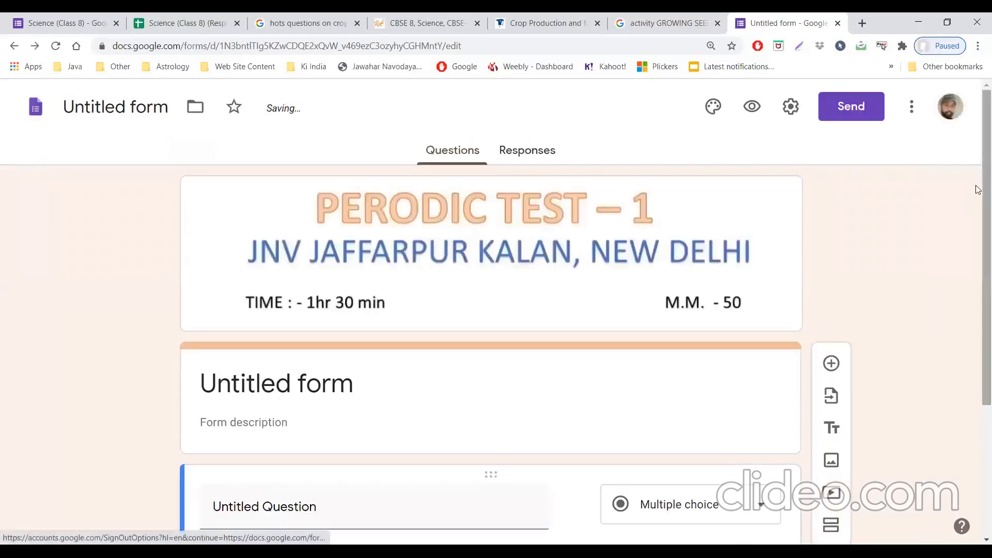
Step: Set the form title to "SCIENCE - CLASS 8"
scroll(978, 206, down, 2)
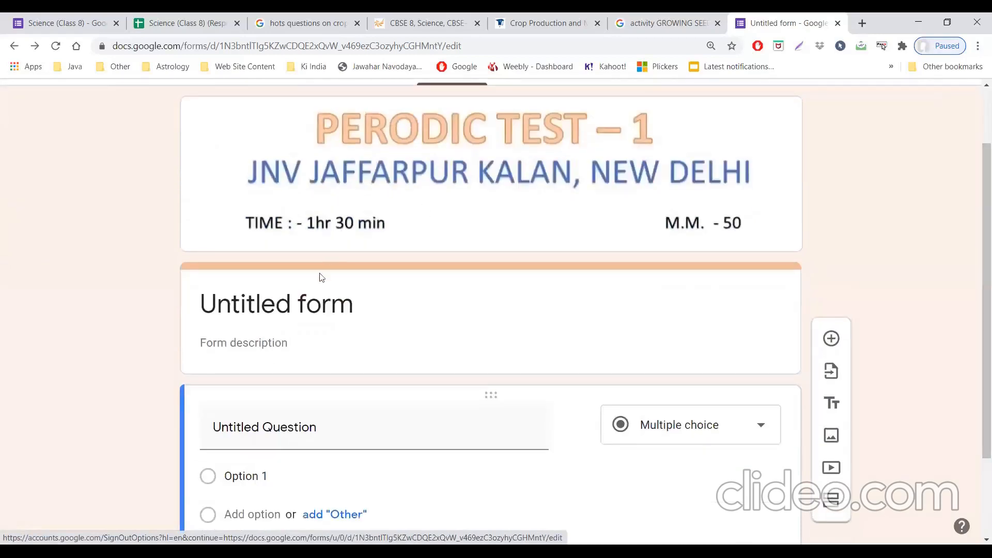
click(319, 294)
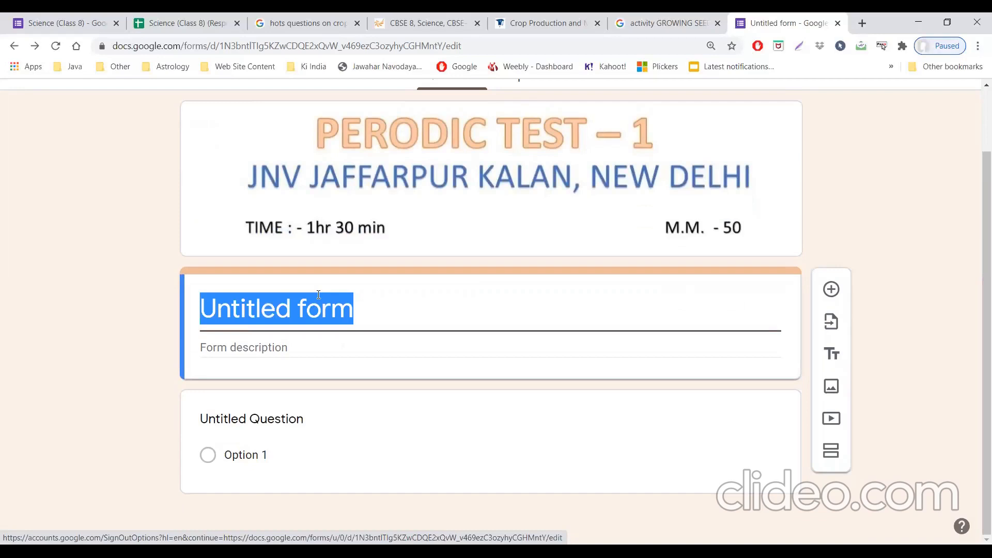
text(SC)
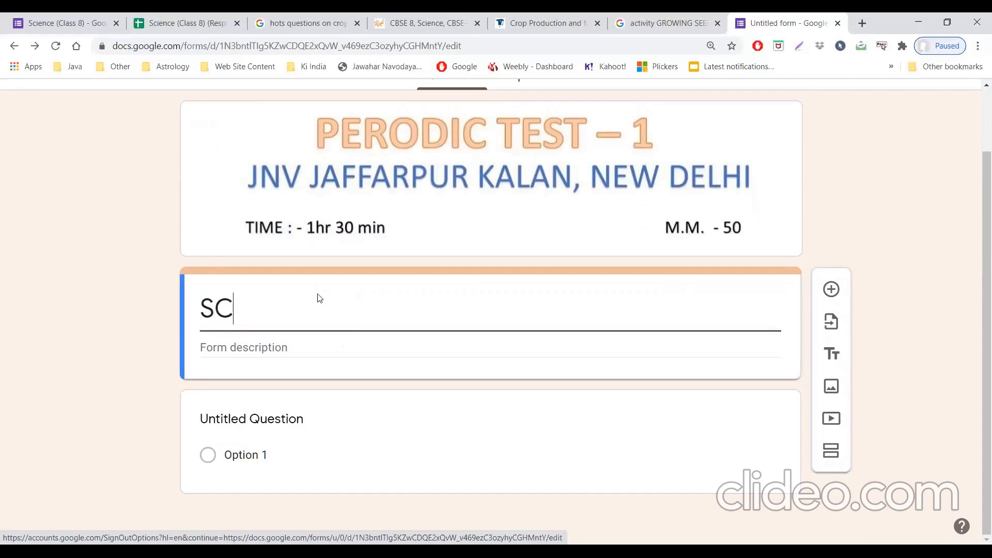
text(IENCE)
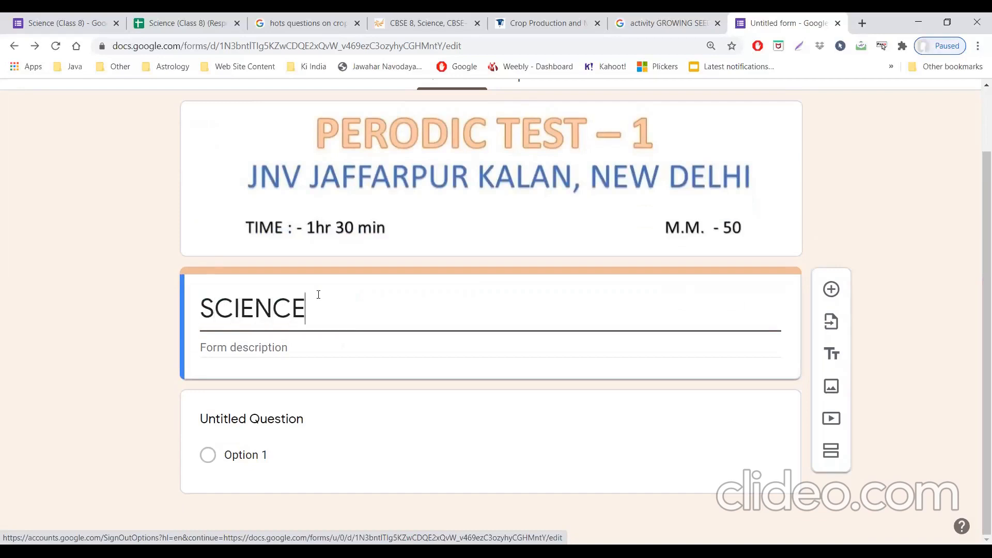
text( - CLAS)
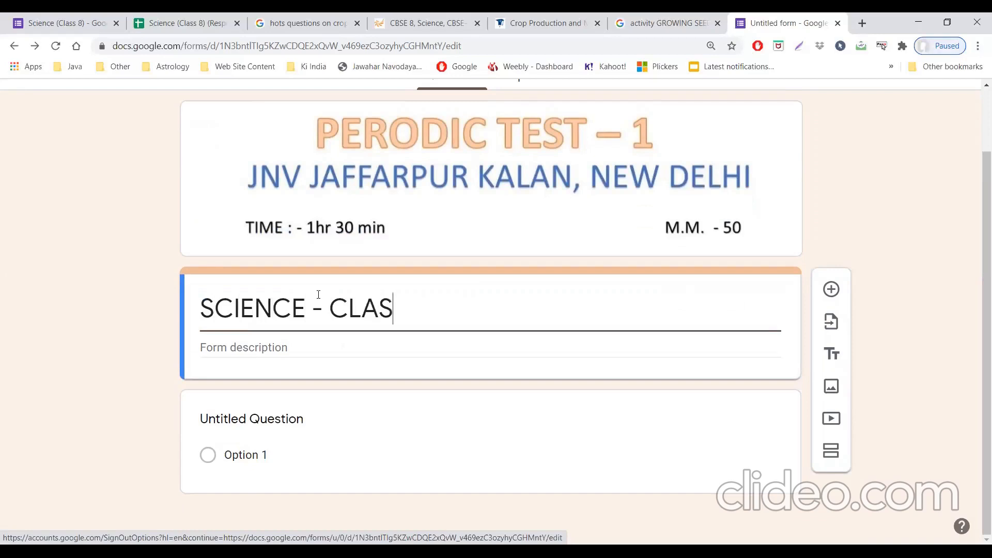
text(S 8)
Step: Enter "All questions are compulsory" as the form description
click(294, 350)
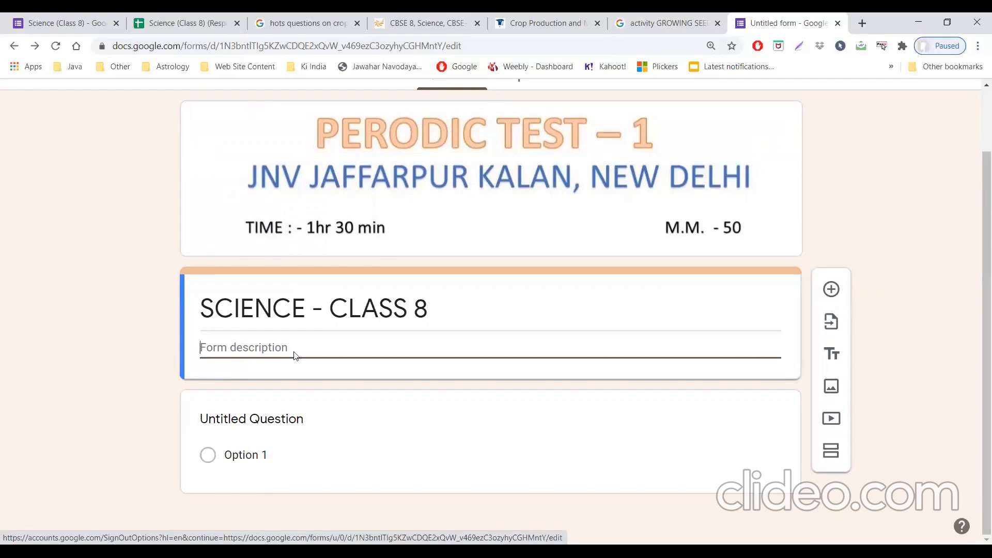
text(A)
text(L)
text(ll que)
text(stion)
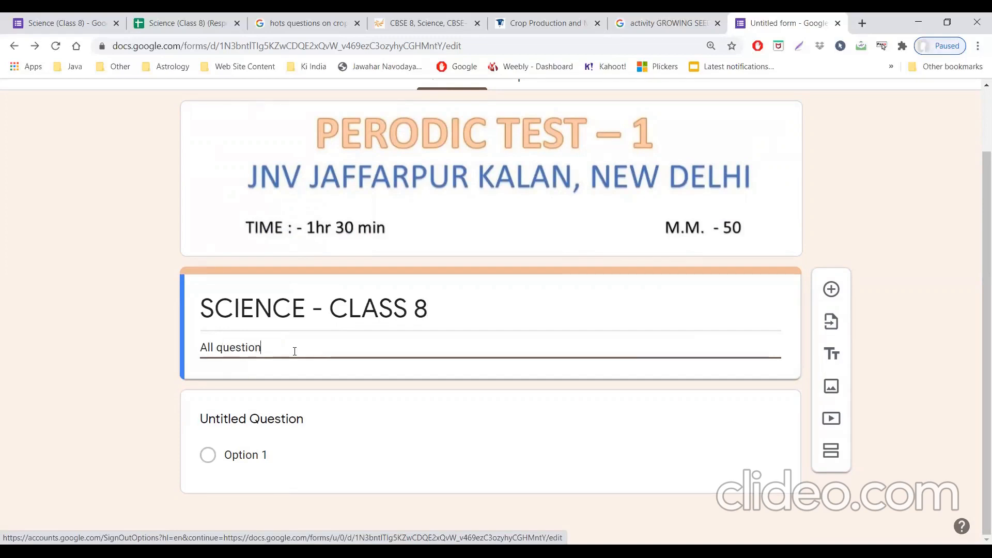
text(s are compulsory)
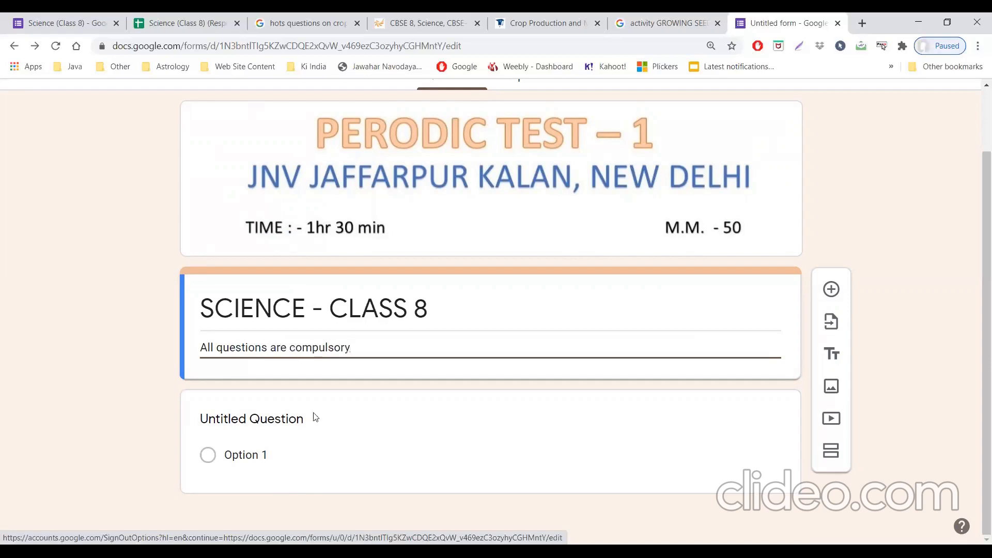
Step: Title the first question NAME as a short answer question and make it required
click(299, 419)
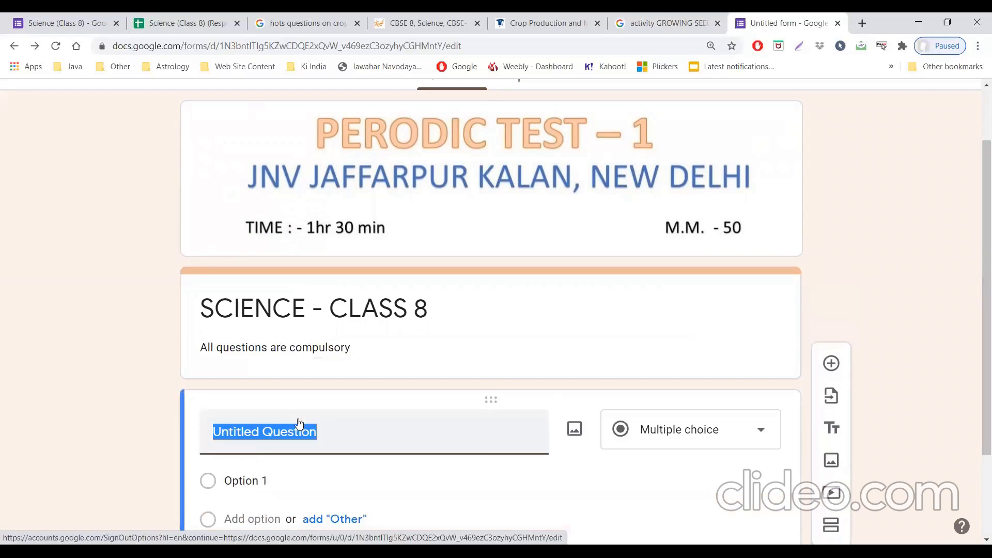
text(nam)
key(BackSpace)
key(BackSpace)
key(BackSpace)
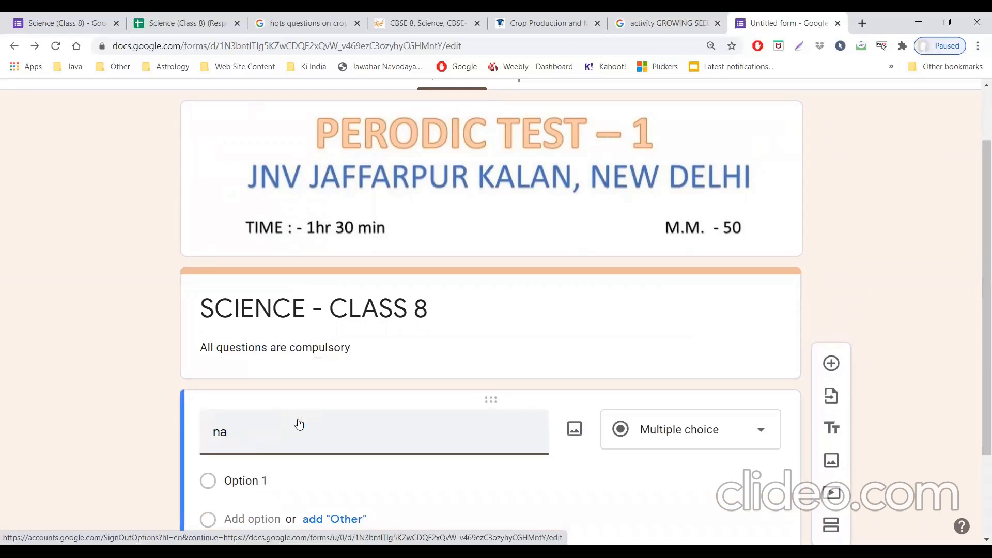
text(NAME)
click(917, 402)
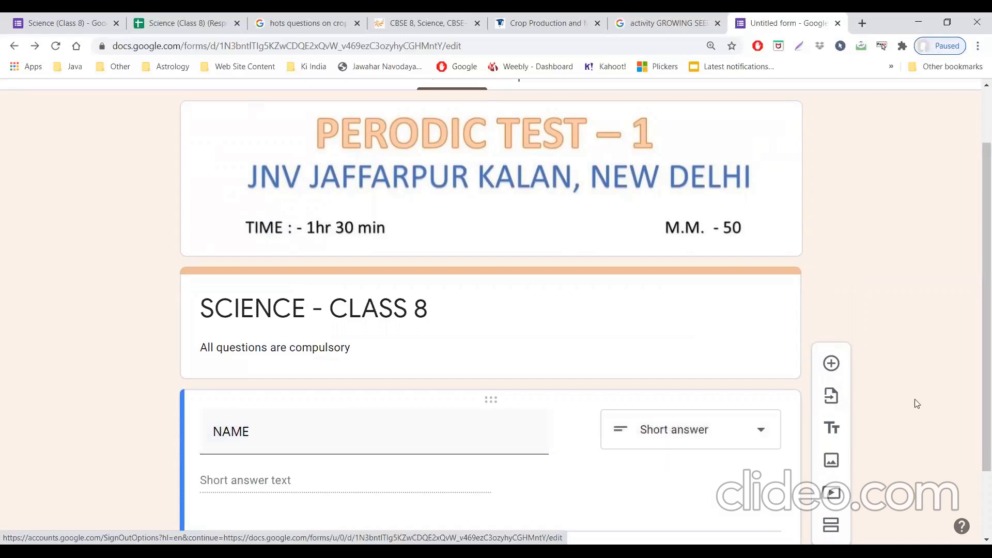
click(775, 395)
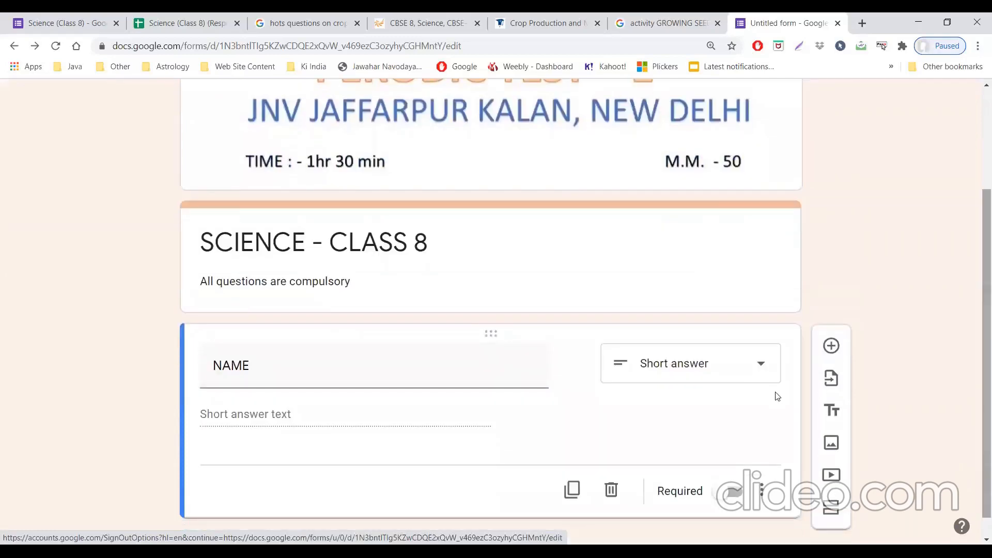
click(732, 493)
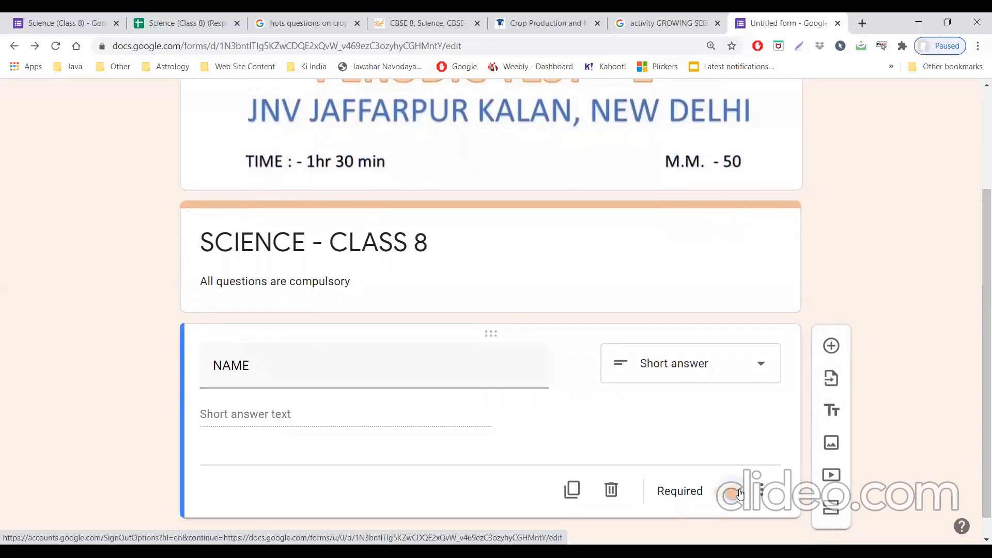
Step: Add a question titled CLASS below NAME and set its type to Dropdown
click(842, 349)
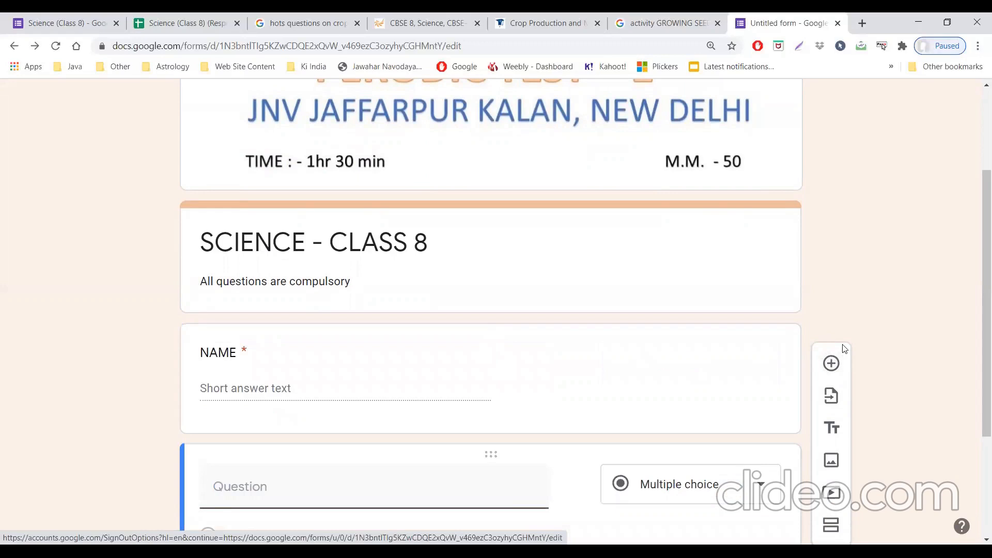
text(CLASS)
click(771, 481)
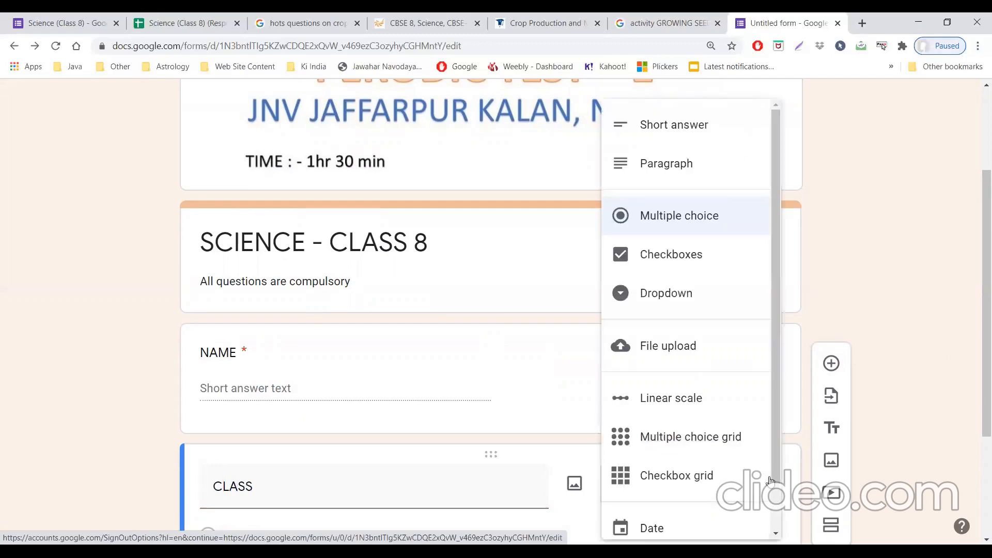
click(698, 288)
Step: Give the CLASS dropdown the options 8A and 8B and make the question required
scroll(977, 355, down, 1)
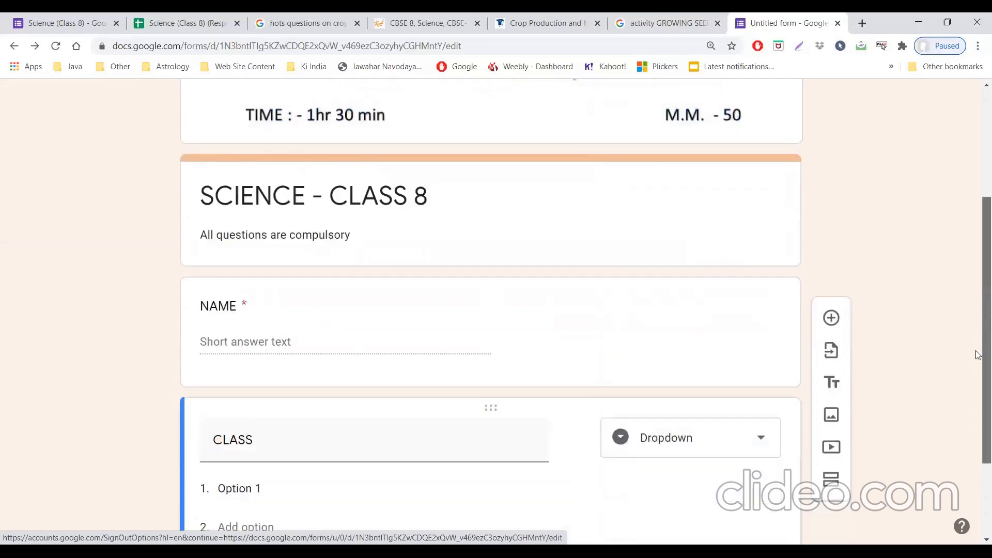
scroll(978, 355, down, 2)
click(235, 389)
text(8A)
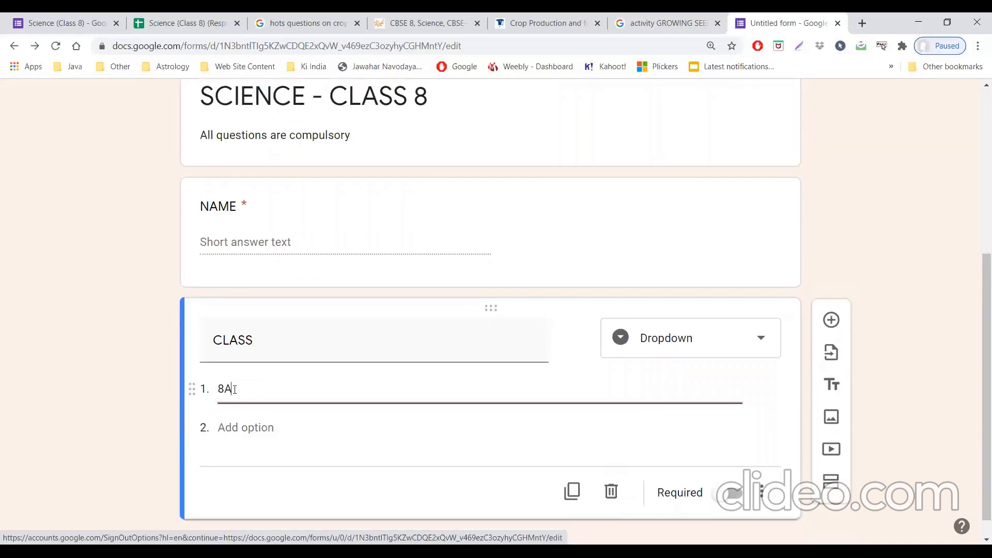
click(242, 427)
text(8)
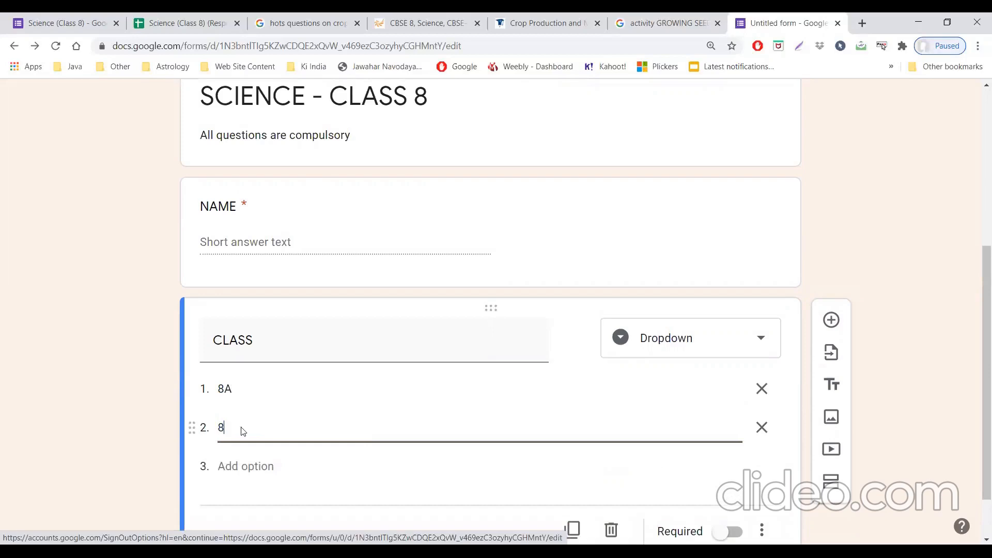
text(B)
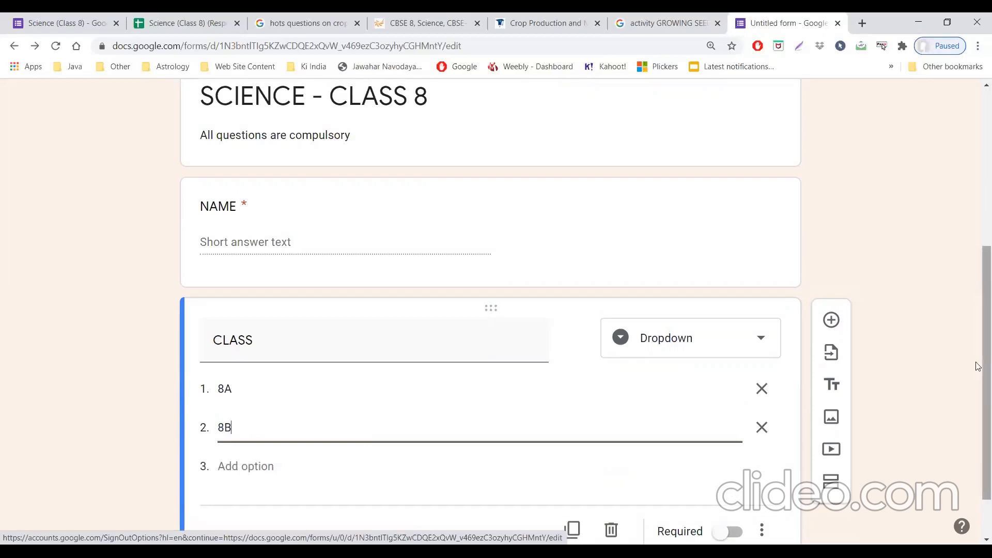
drag(978, 375, 976, 408)
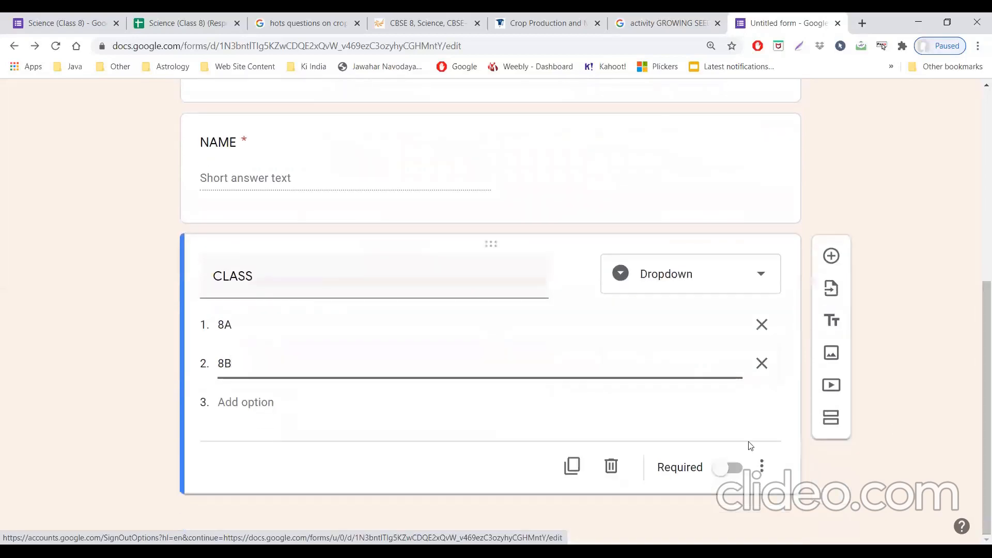
click(733, 468)
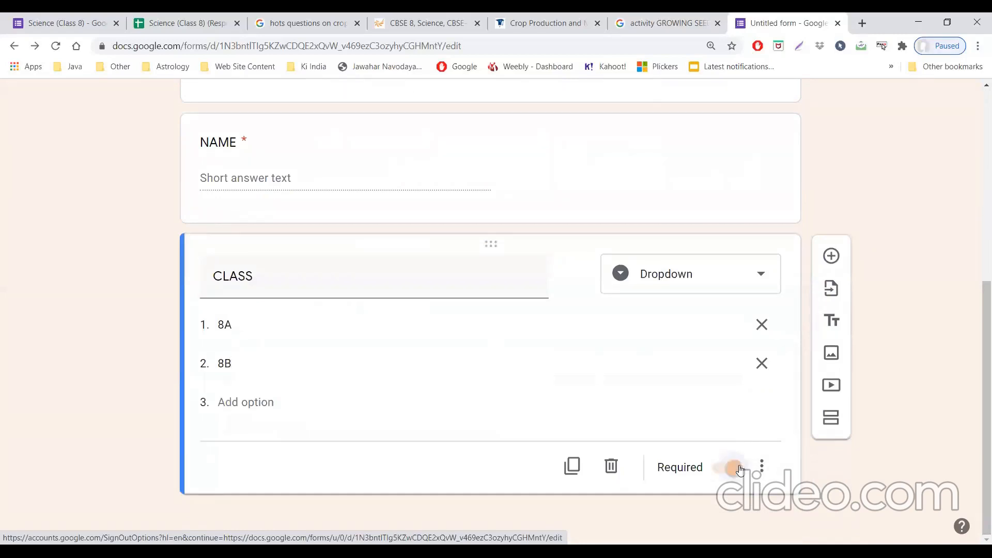
Step: Add a required short answer question titled ROLL NO. below CLASS, with response validation set to Number, Is number
click(841, 259)
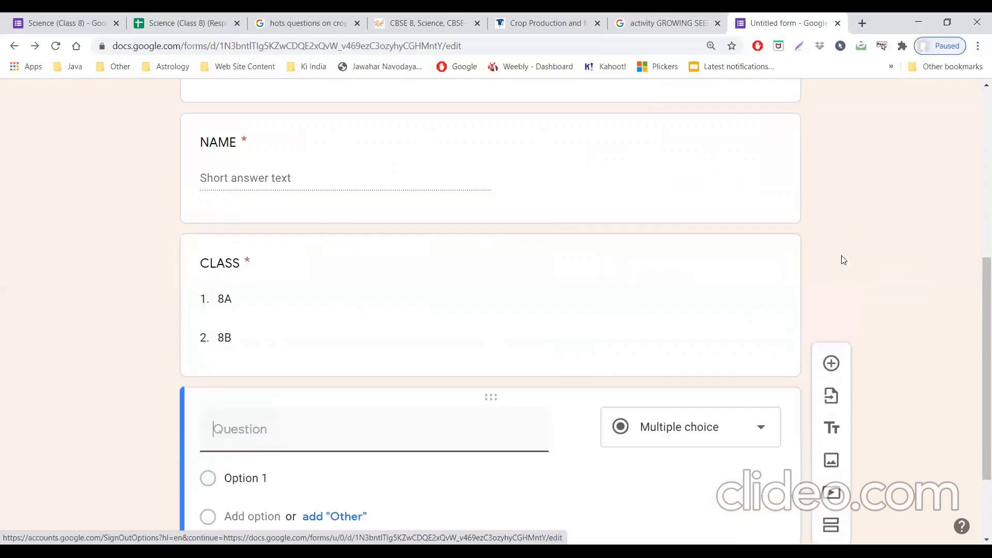
text(ROLL NO.)
drag(978, 318, 978, 407)
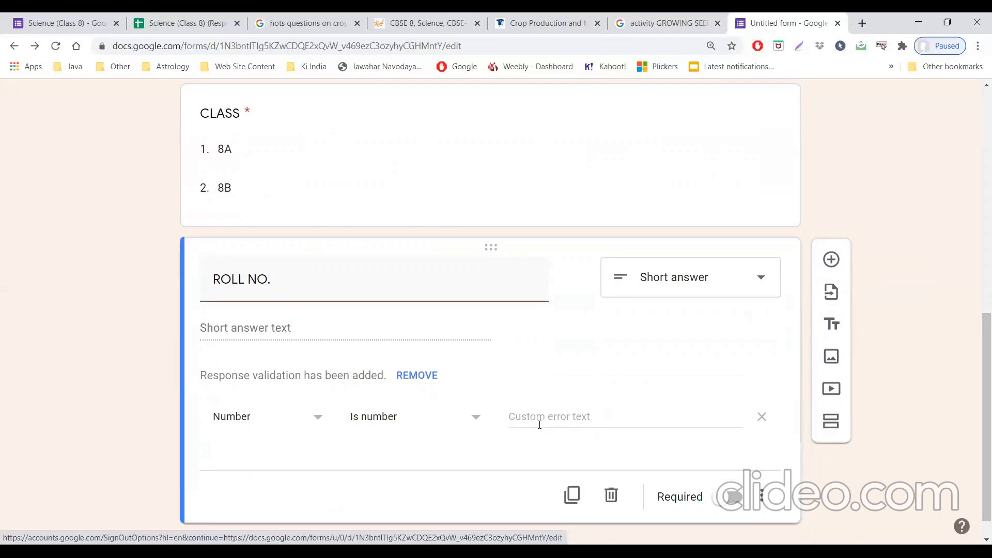
click(728, 499)
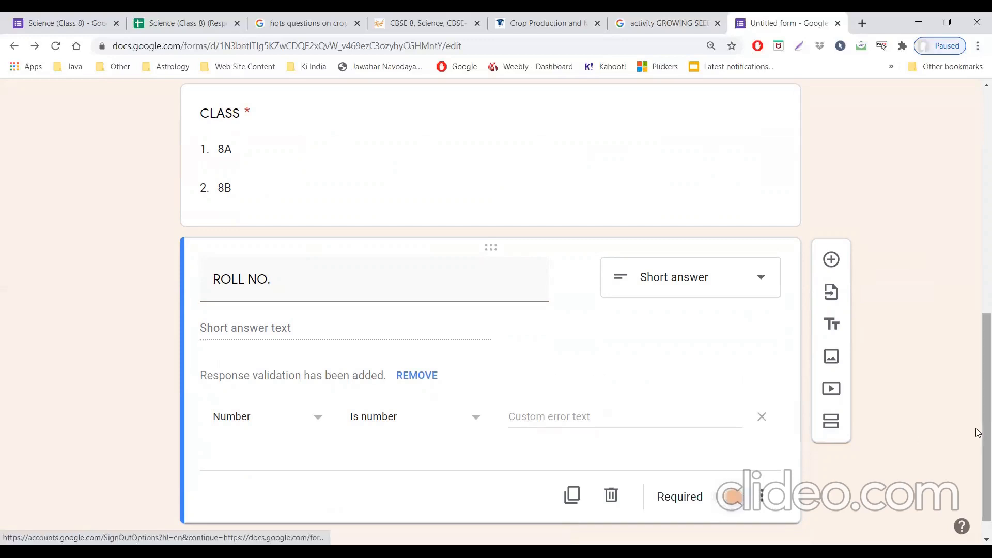
Step: Add a new section after ROLL NO. and title it MULTIPLE CHOICE QUESTIONS
scroll(976, 431, down, 1)
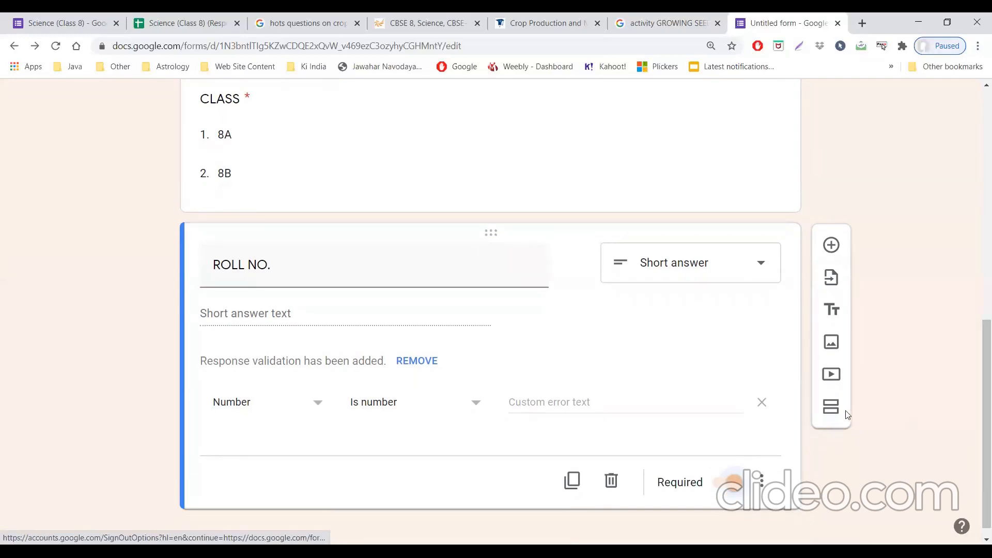
click(830, 407)
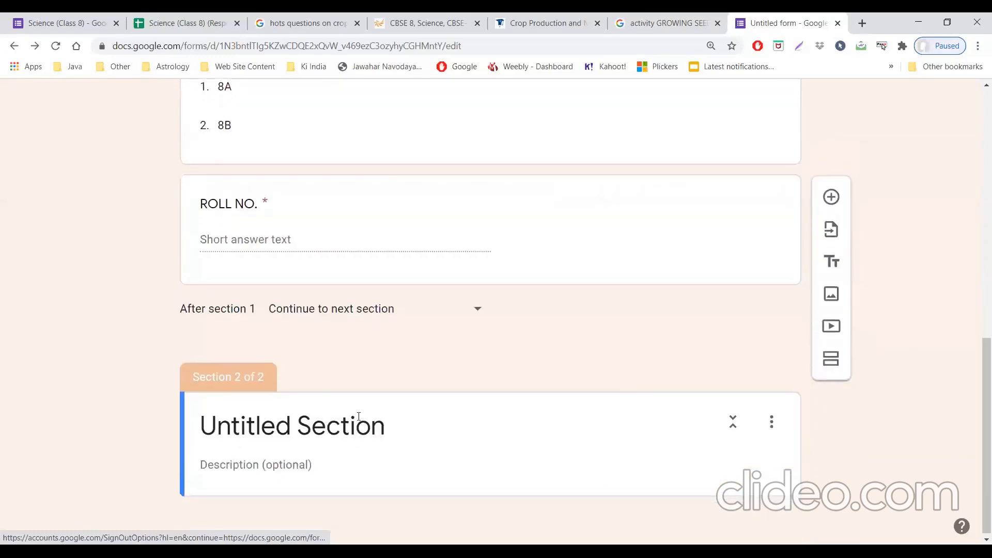
click(359, 427)
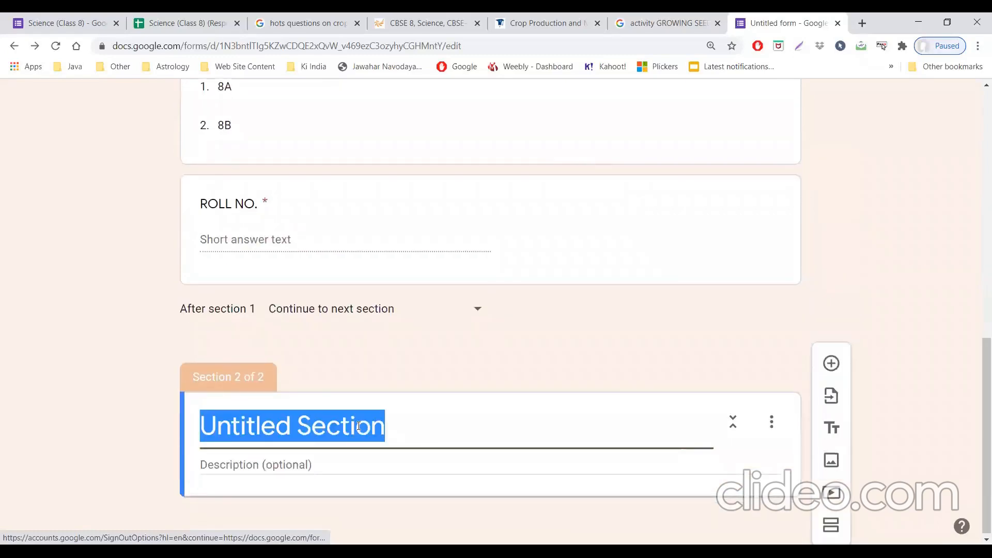
text(MU)
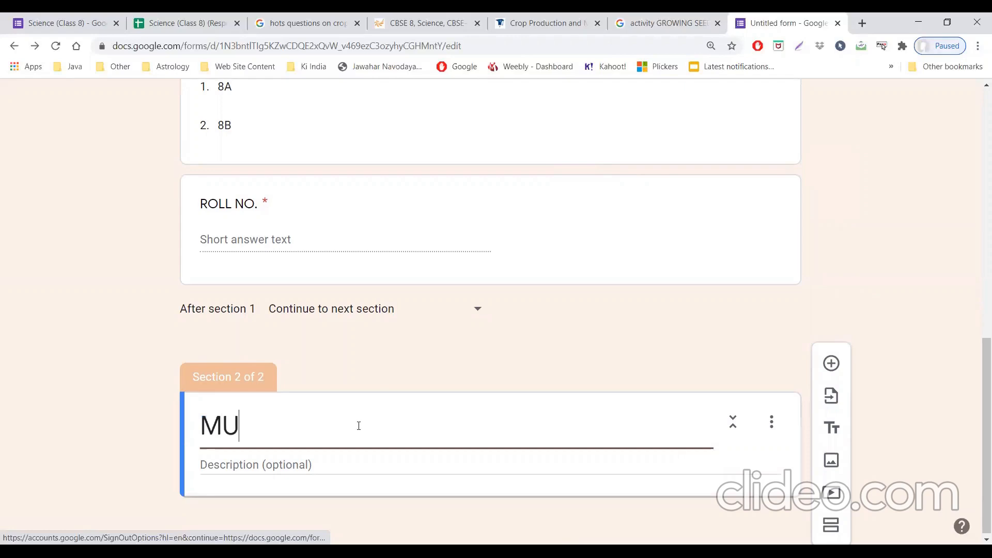
text(LTIPL)
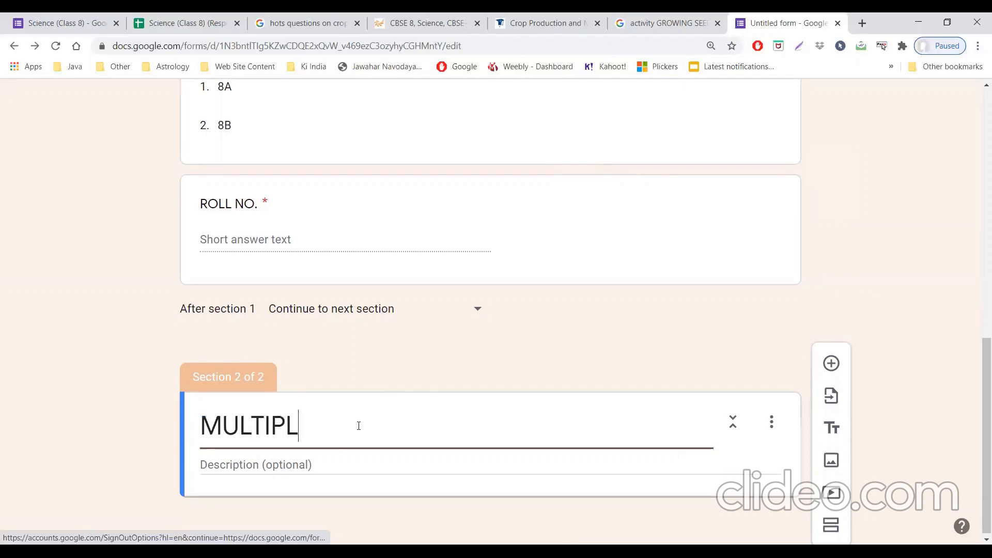
text(E CHOICE QUESTIONS)
Step: Enter "Each question carry 2 marks" as the description of the MULTIPLE CHOICE QUESTIONS section
click(259, 467)
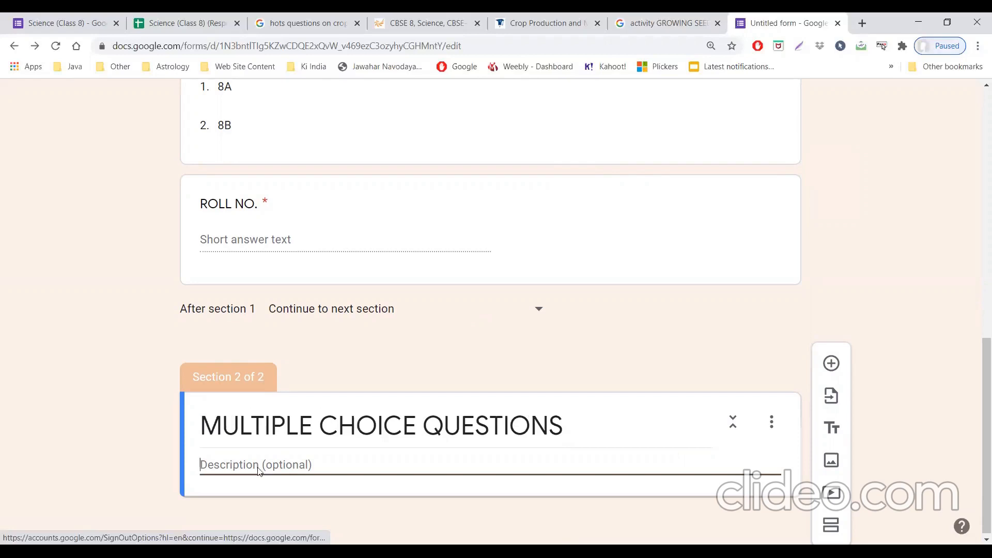
text(QUAETIO)
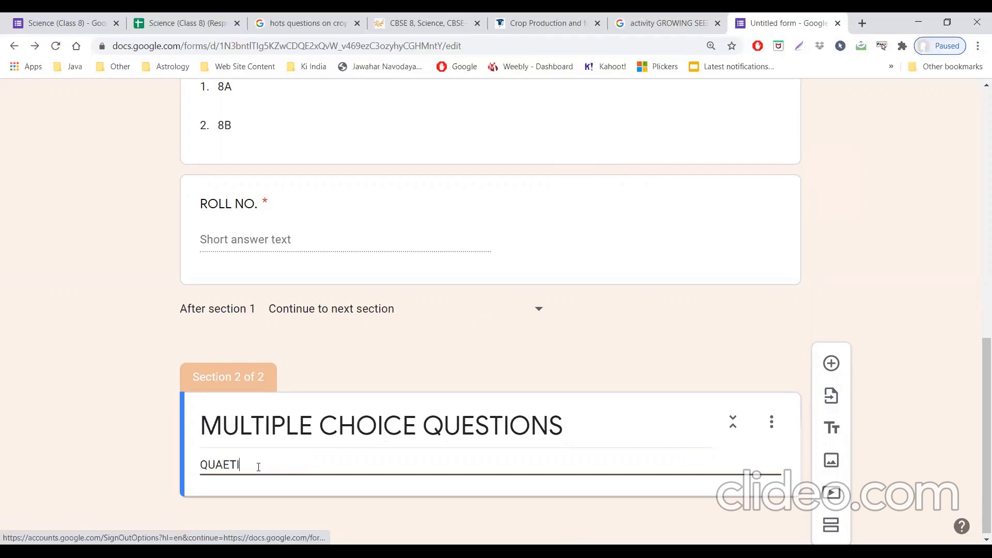
key(BackSpace)
key(BackSpace)
key(BackSpace)
key(BackSpace)
key(BackSpace)
key(BackSpace)
key(BackSpace)
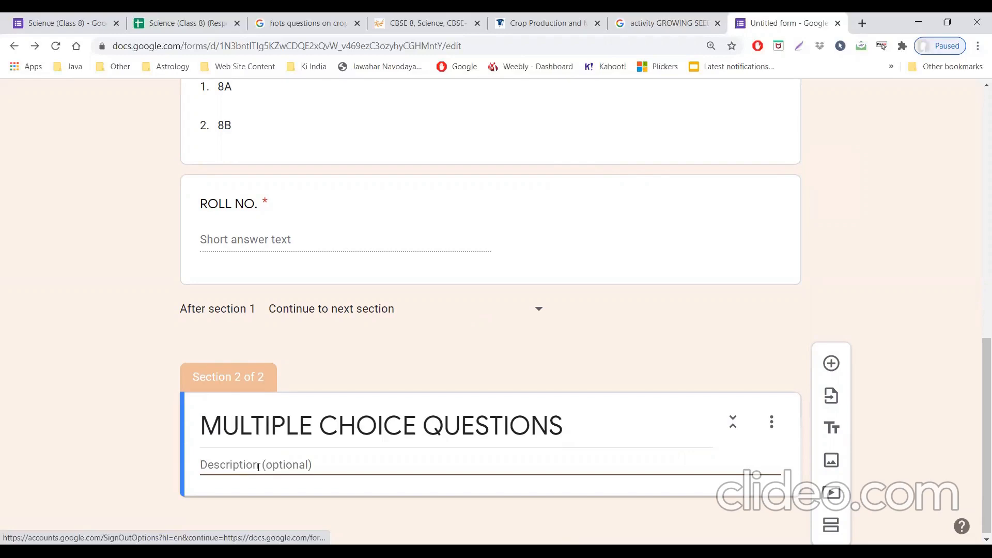
text(Eac)
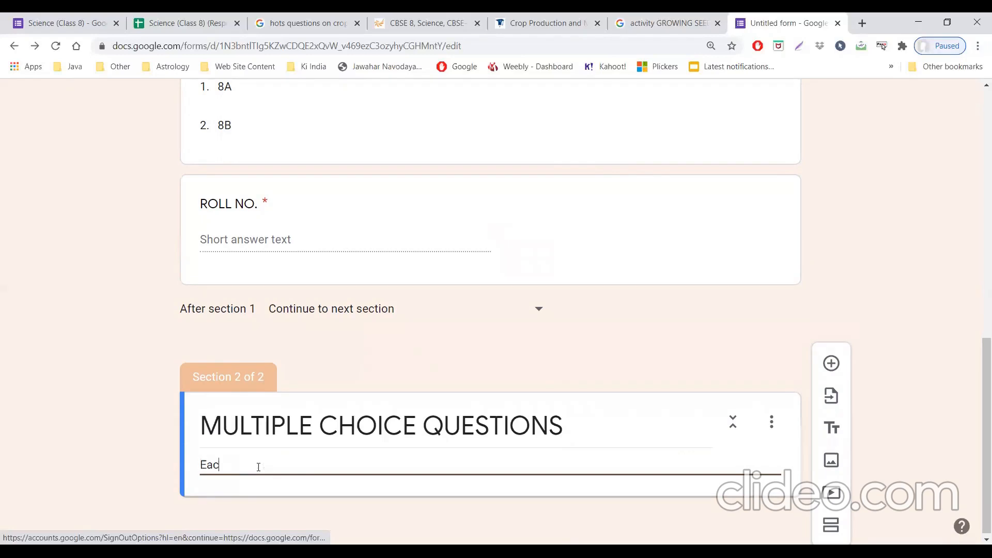
text(h question carry 2 marks)
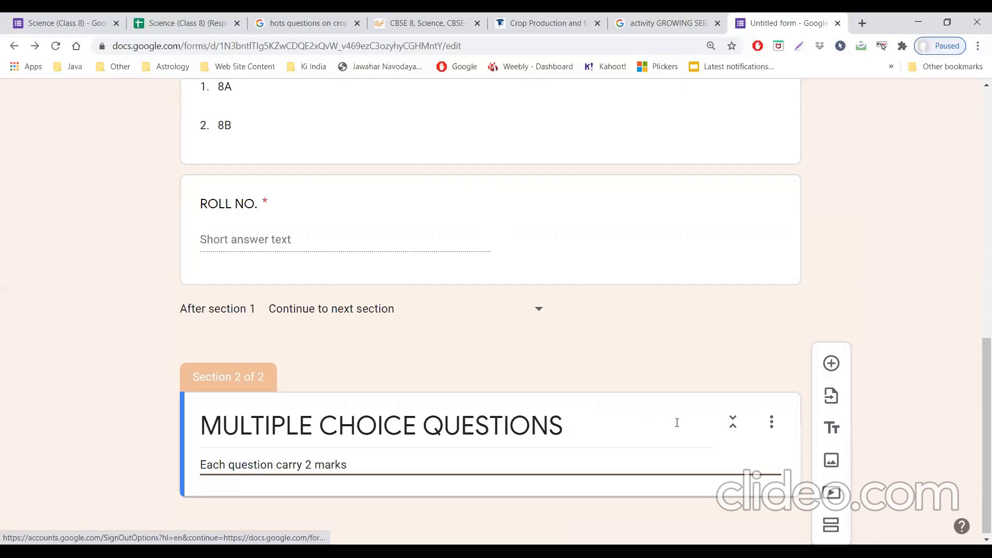
click(772, 422)
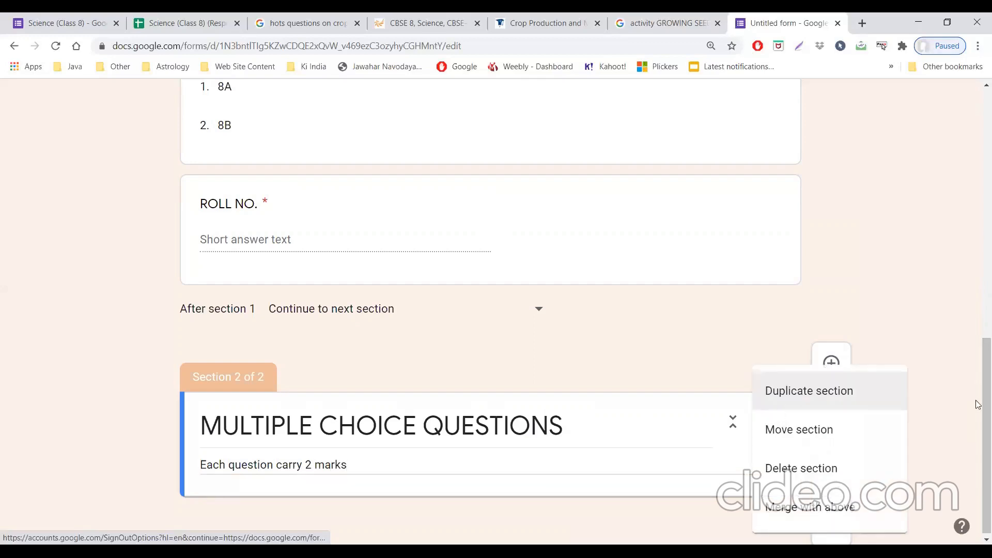
Step: Make the form a quiz in its settings and save the change
drag(984, 421, 978, 162)
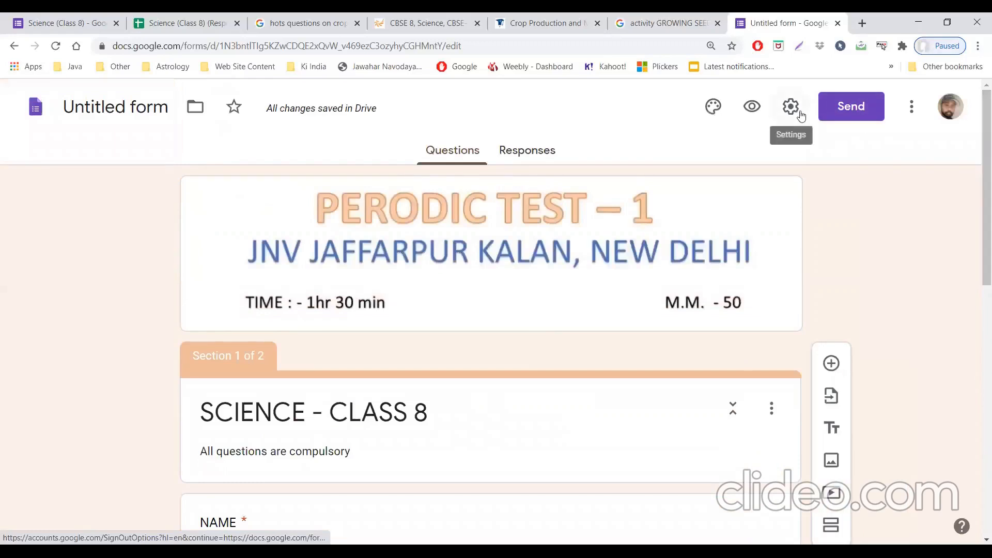
scroll(801, 115, down, 10)
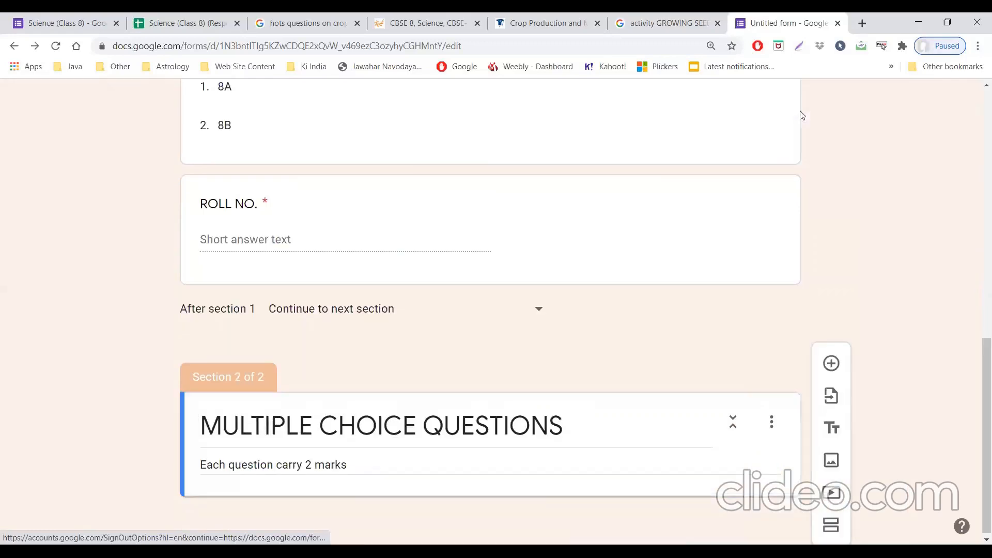
drag(984, 357, 979, 155)
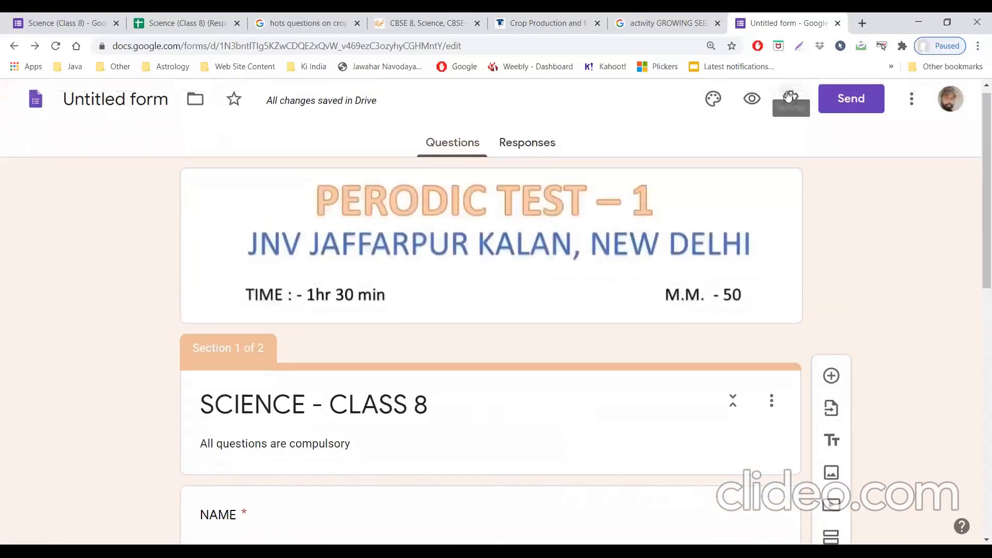
click(786, 94)
click(807, 138)
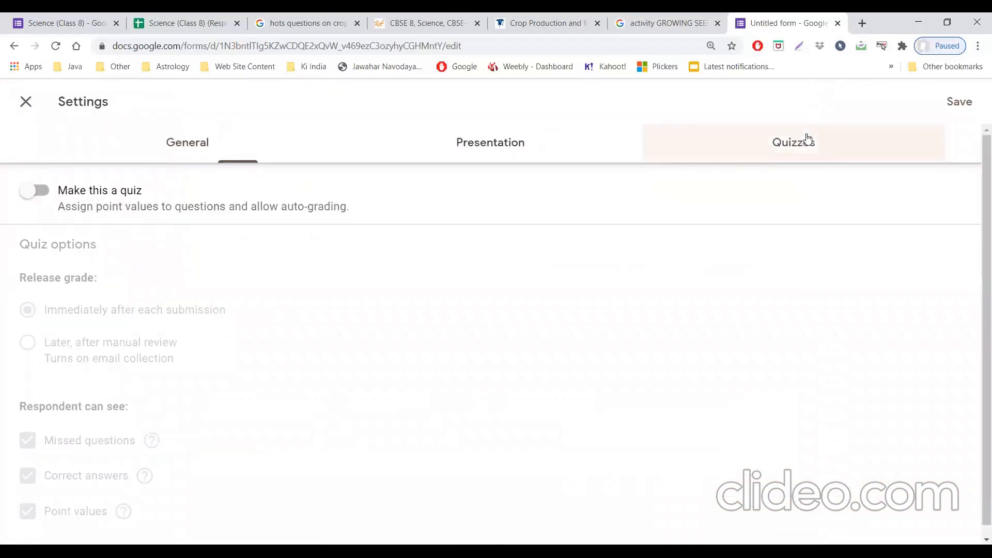
click(39, 192)
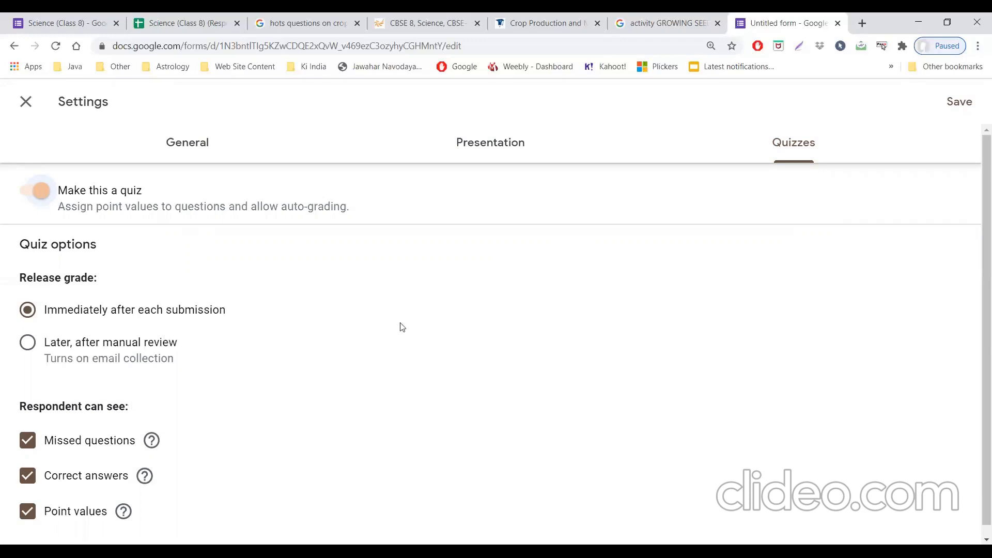
click(961, 101)
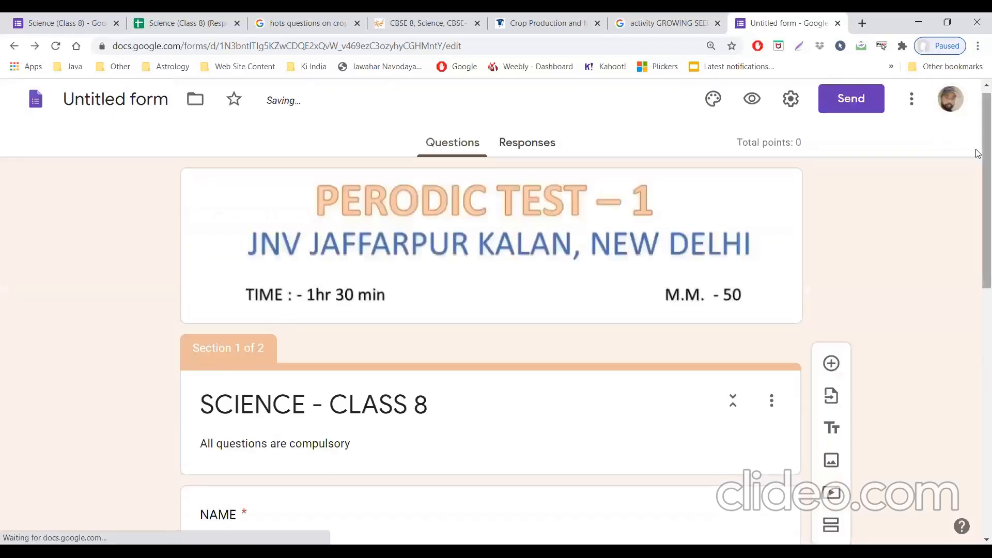
Step: Add a multiple choice question to section 2 and upload download.jpg from the Desktop as its image
drag(978, 150, 975, 447)
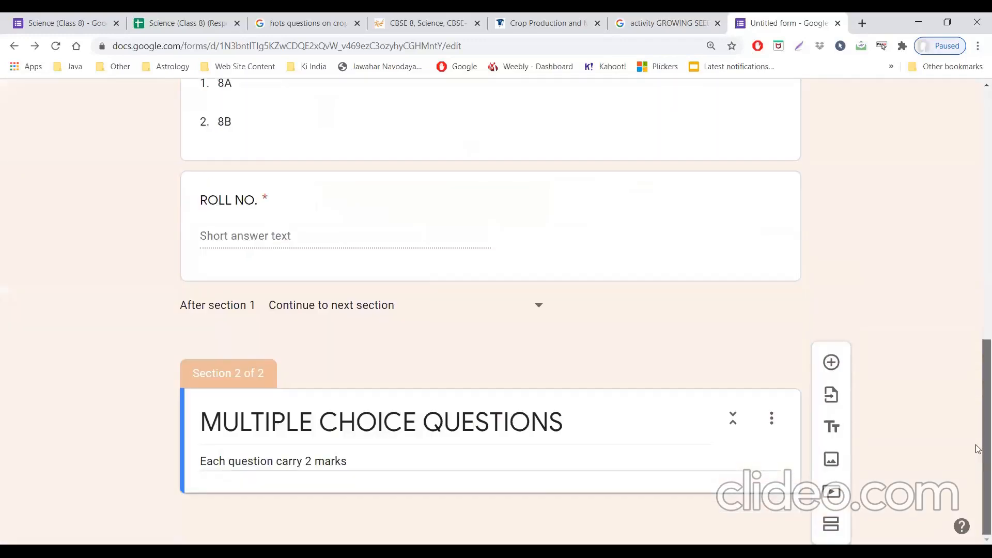
click(830, 364)
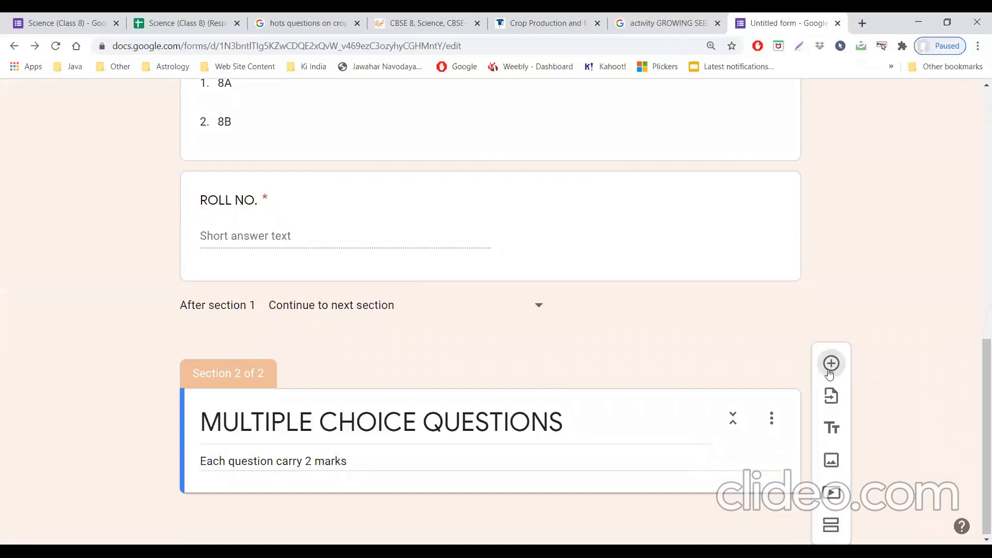
drag(978, 421, 978, 428)
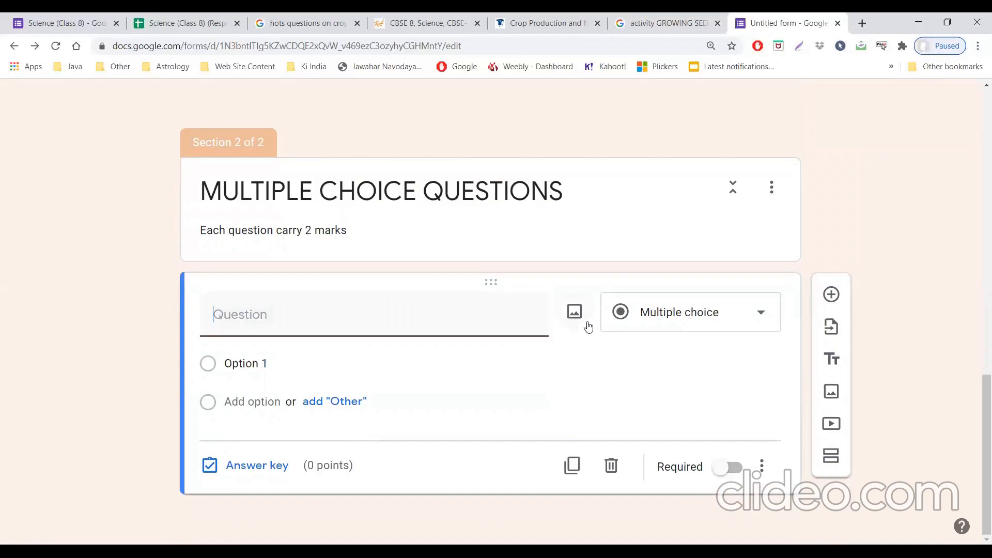
click(576, 313)
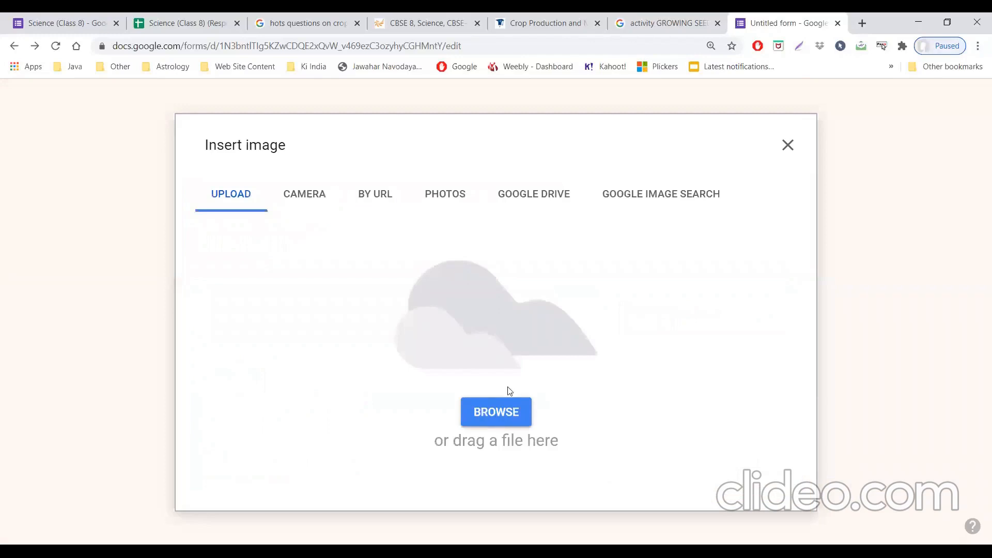
click(503, 411)
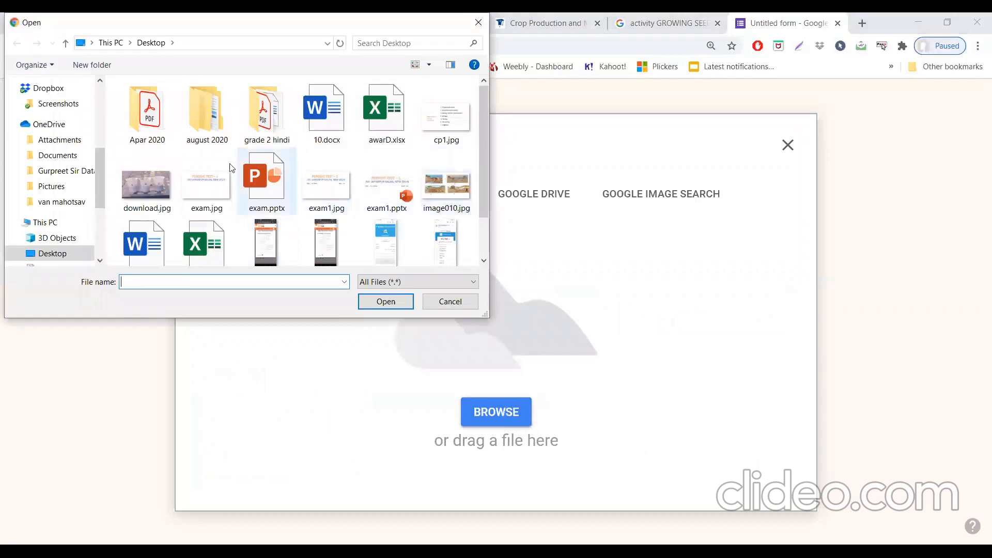
click(154, 178)
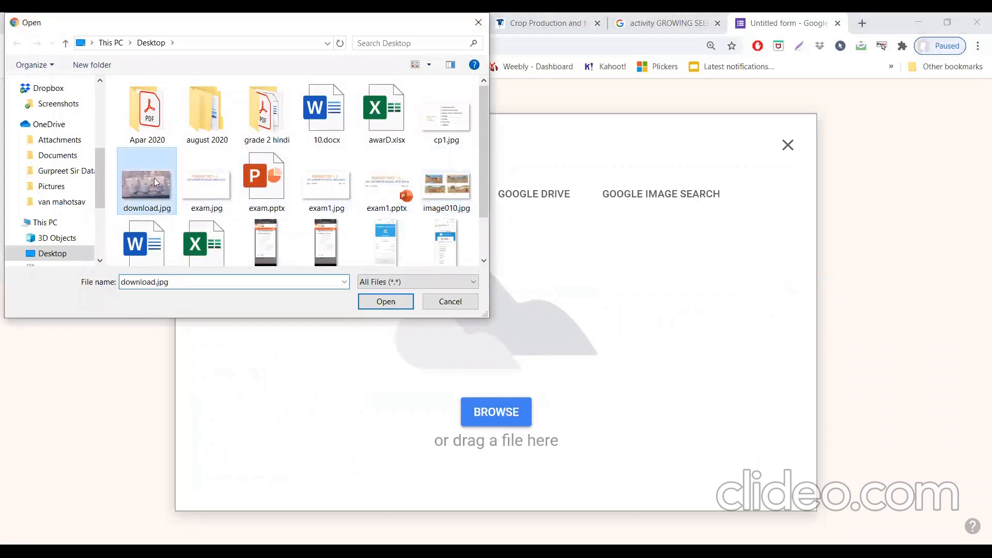
click(372, 302)
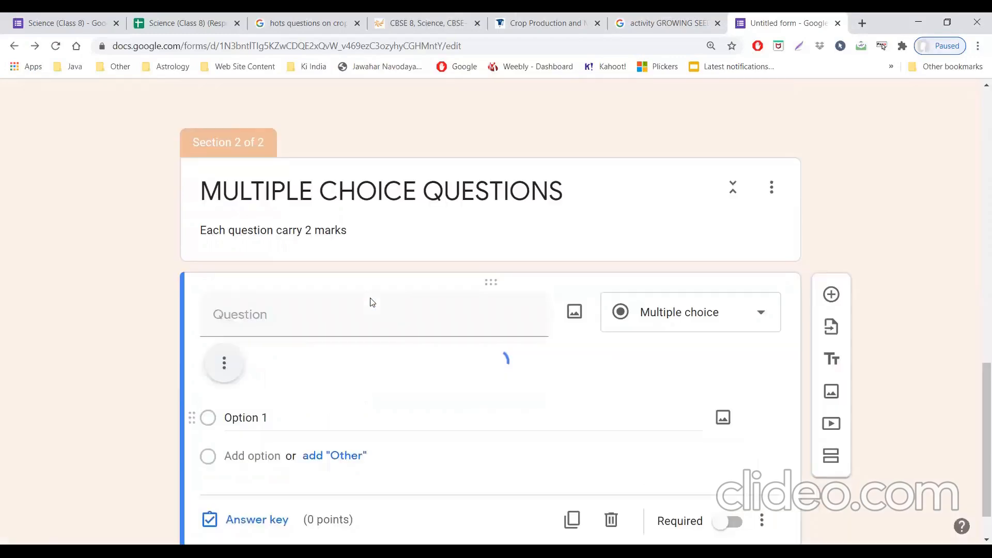
Step: Enter the text of the image question, beginning "Here in this activity the A cup have seedling with Soil and Manure"
click(461, 320)
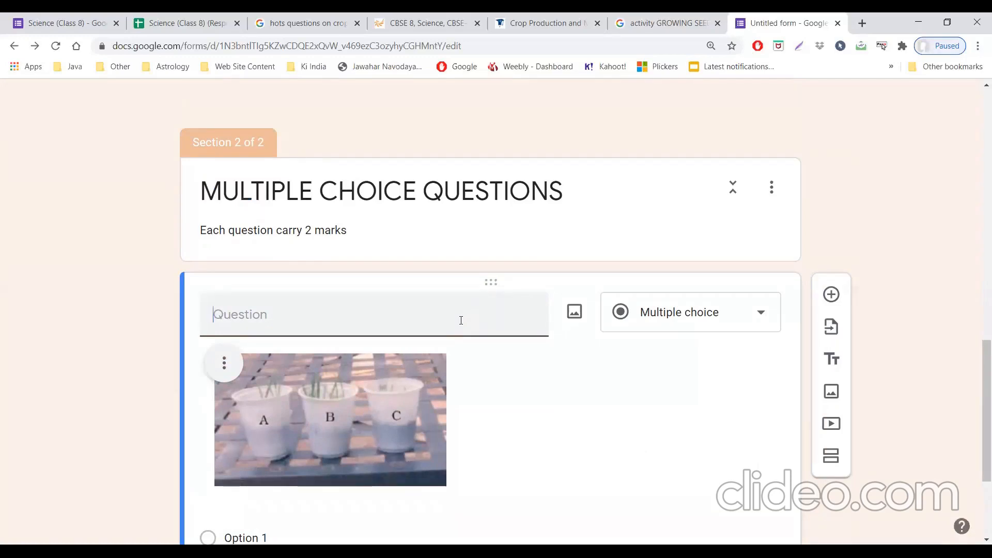
text(here)
key(BackSpace)
key(BackSpace)
key(BackSpace)
key(BackSpace)
text(Here i th)
key(BackSpace)
key(BackSpace)
key(BackSpace)
text(n this activity the A)
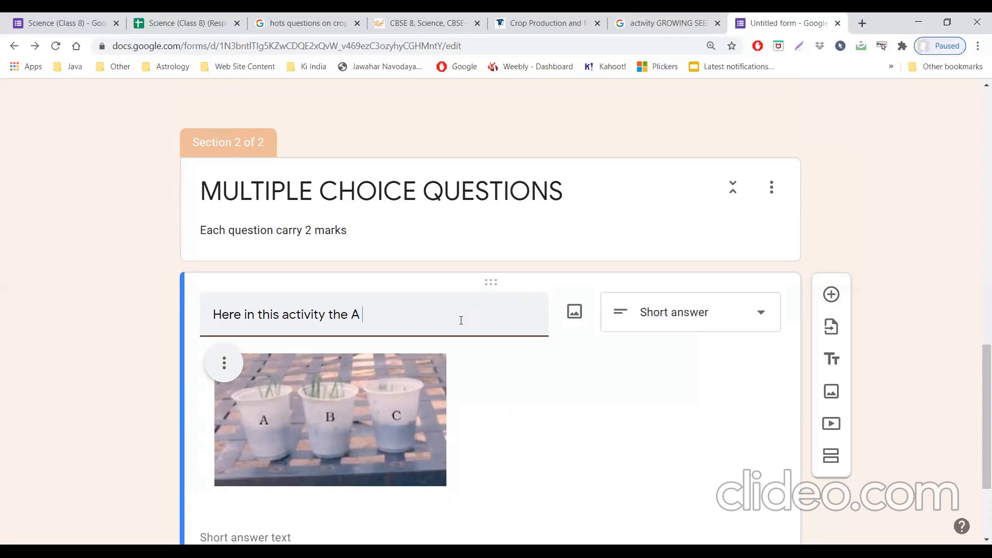
text( cup have seedling with oil)
key(BackSpace)
key(BackSpace)
key(BackSpace)
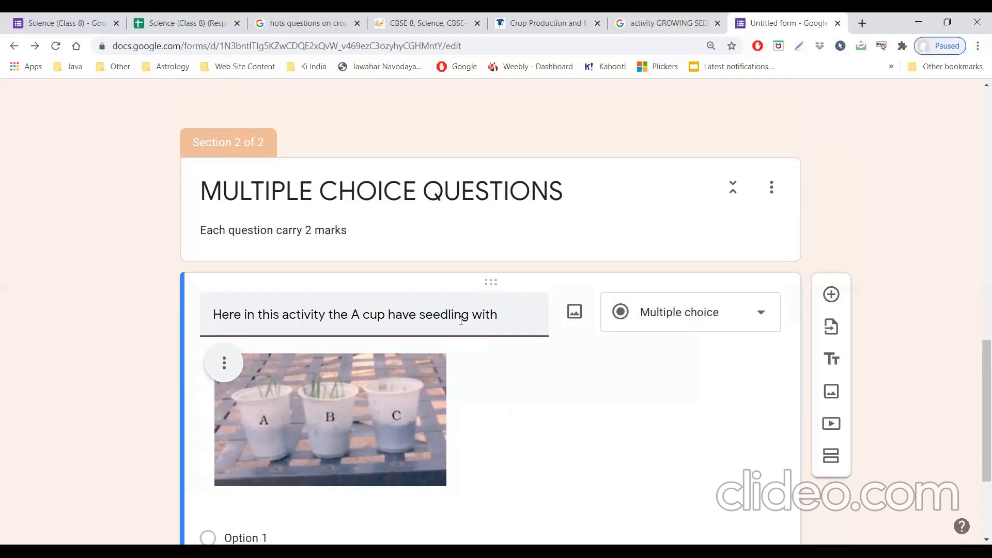
text(Soil an)
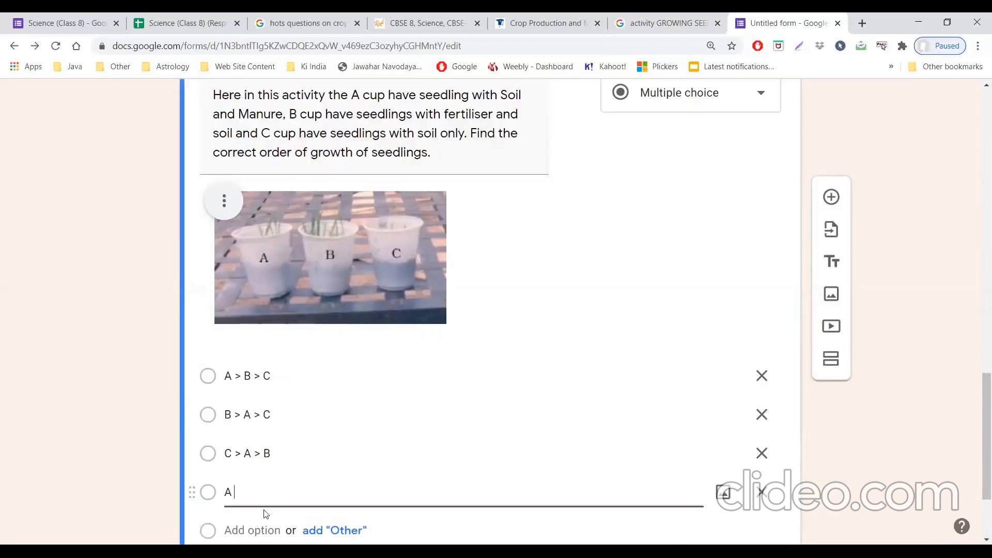
Step: Complete the fourth answer option of the seedling question as "A > C > B"
text(>)
text( c)
text(c)
text(C)
text( >)
text( B)
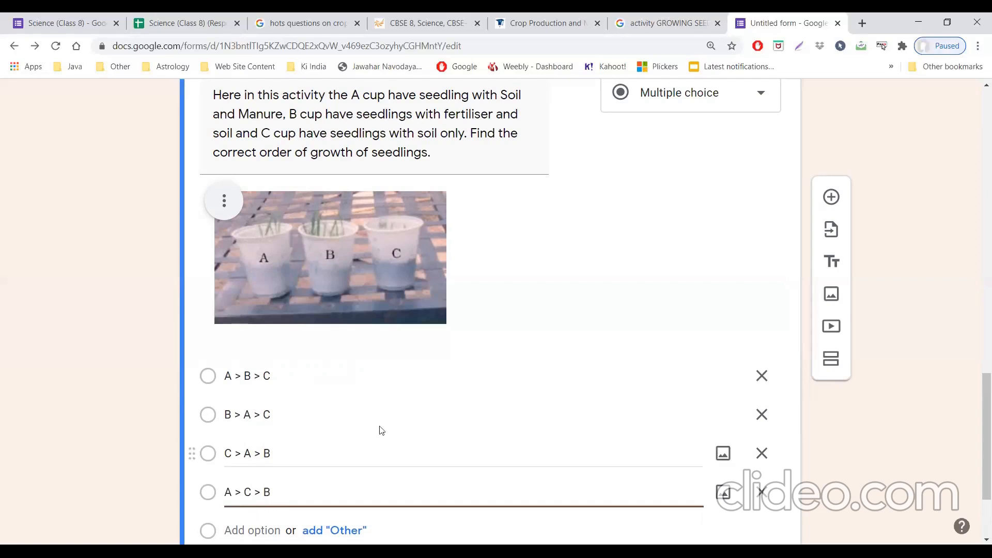
Step: Set the seedling question's answer key to 2 points with "B > A > C" as the correct answer
drag(978, 422, 977, 446)
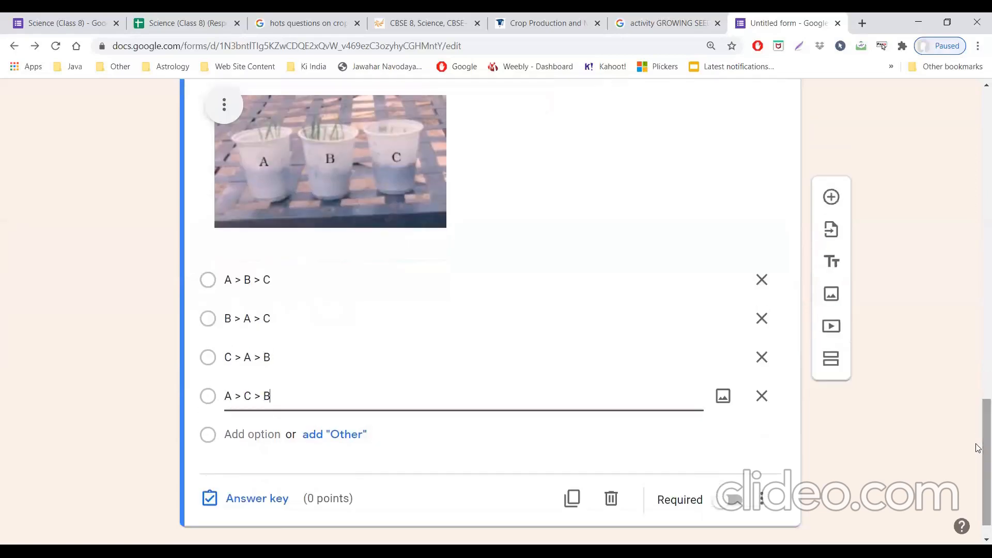
click(252, 499)
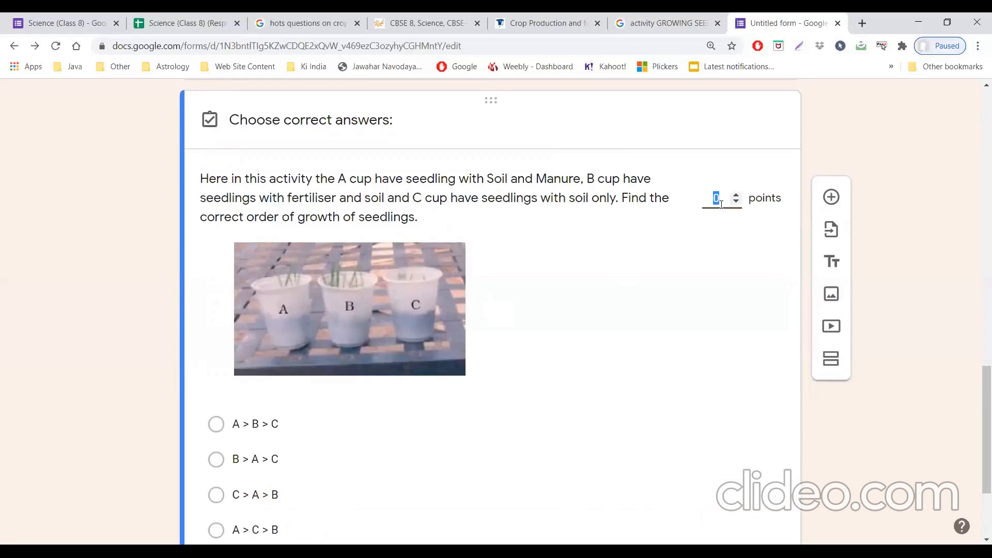
text(2)
drag(978, 394, 979, 432)
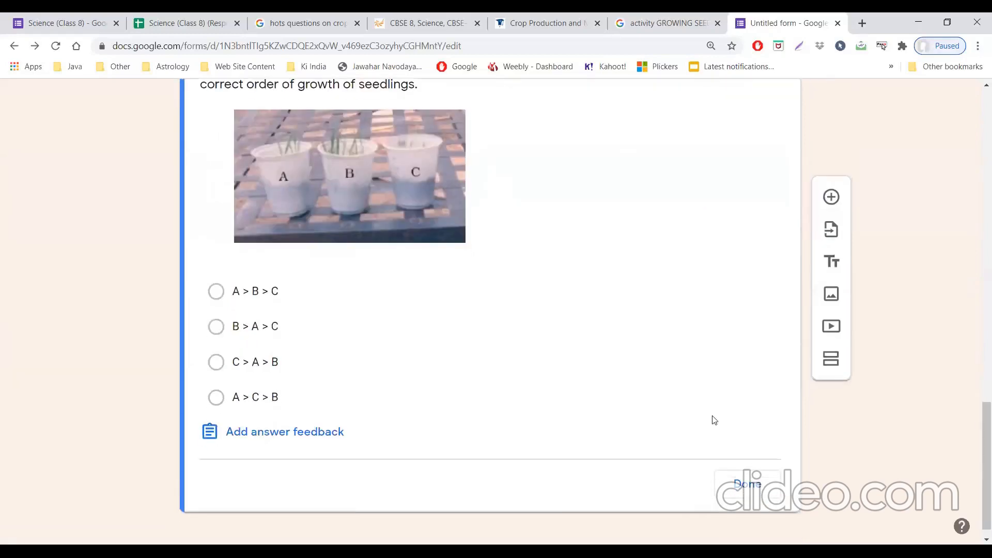
click(216, 327)
click(748, 486)
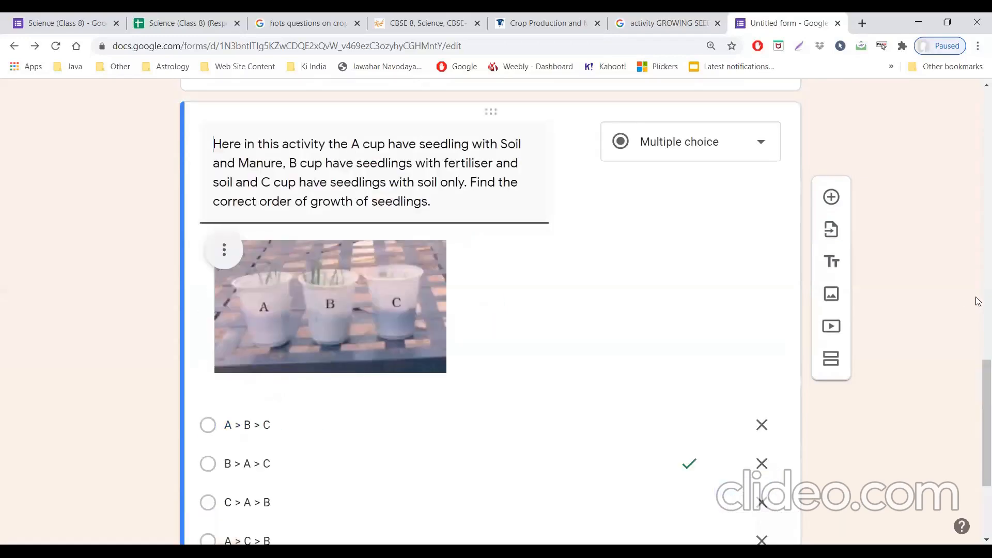
drag(977, 381, 978, 447)
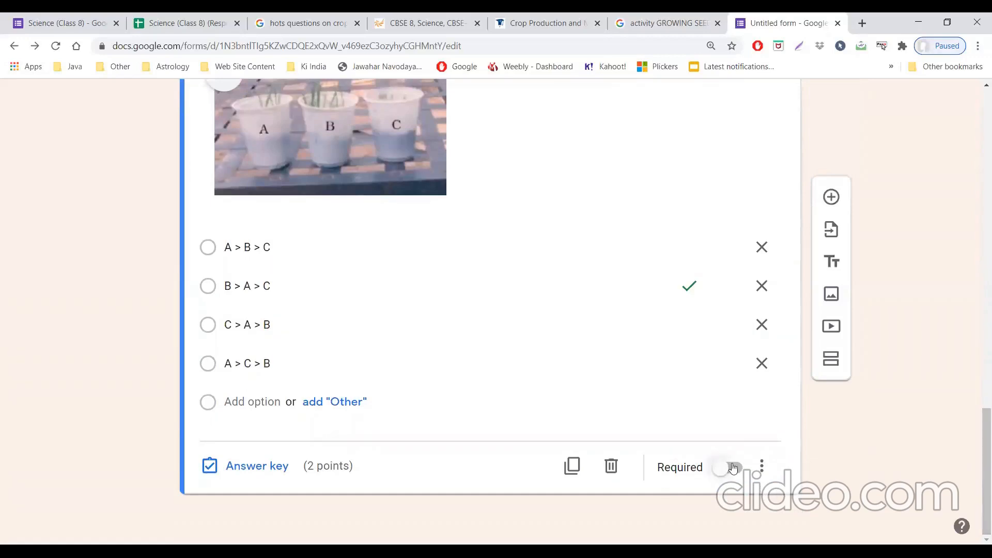
click(832, 196)
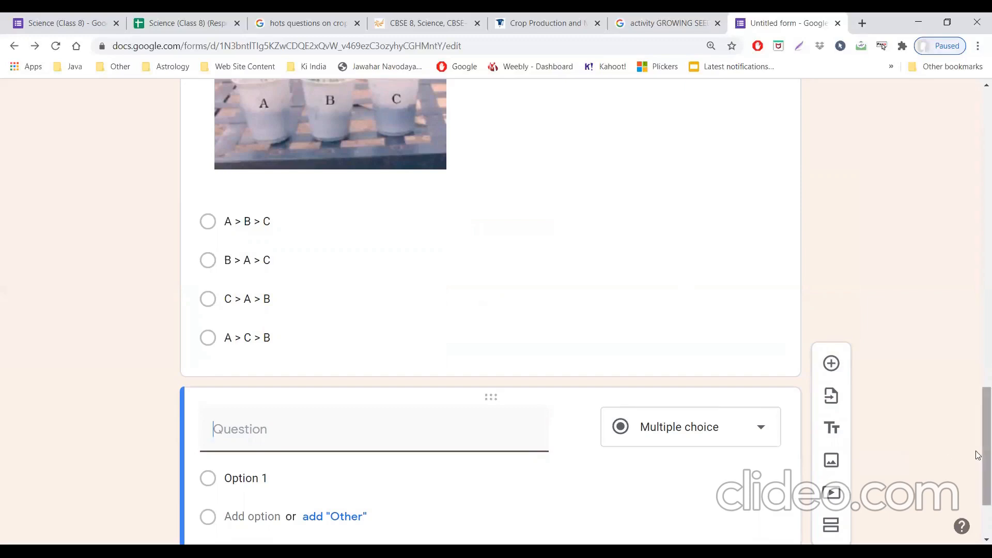
scroll(976, 455, down, 2)
click(625, 465)
Step: Preview the form as respondents see it and look through its first section
drag(978, 439, 976, 129)
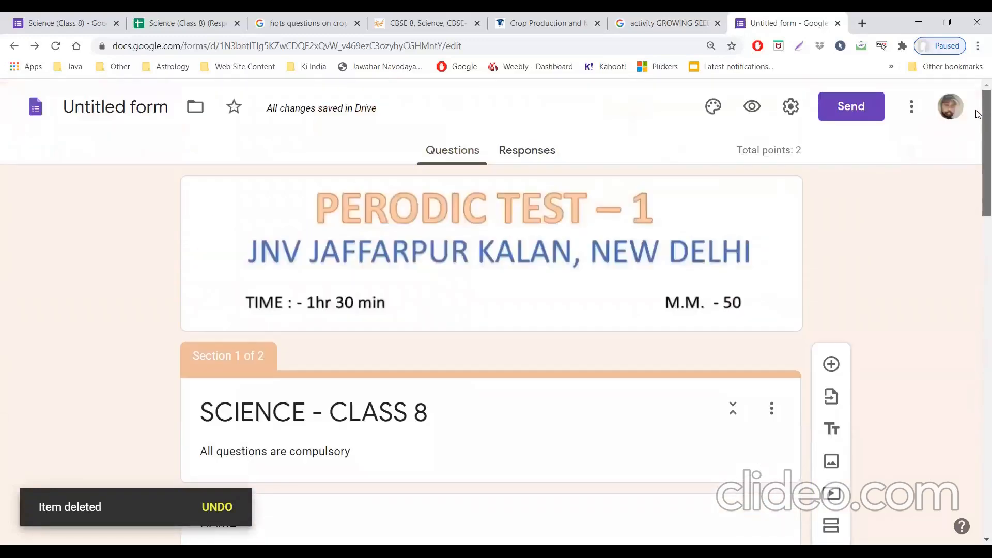
click(750, 109)
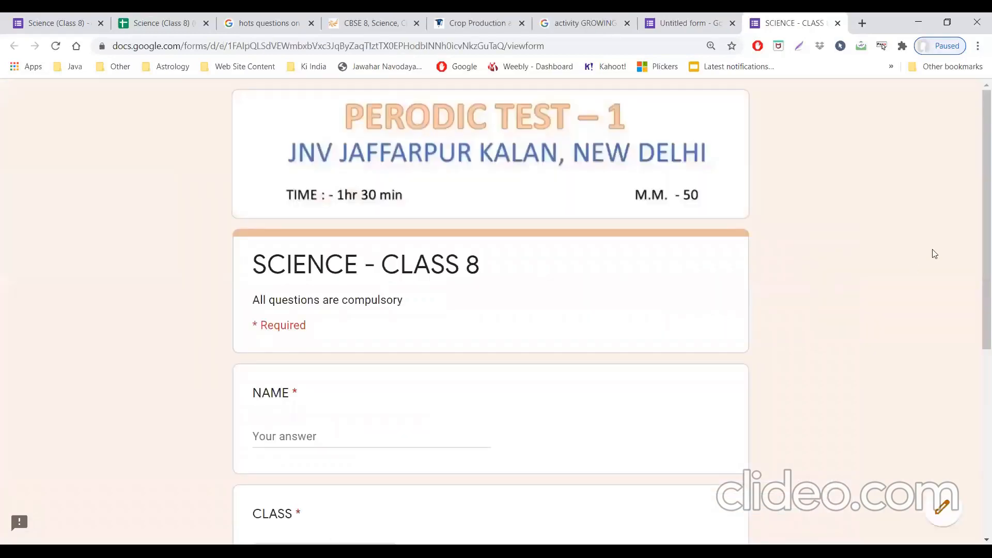
drag(978, 234, 950, 380)
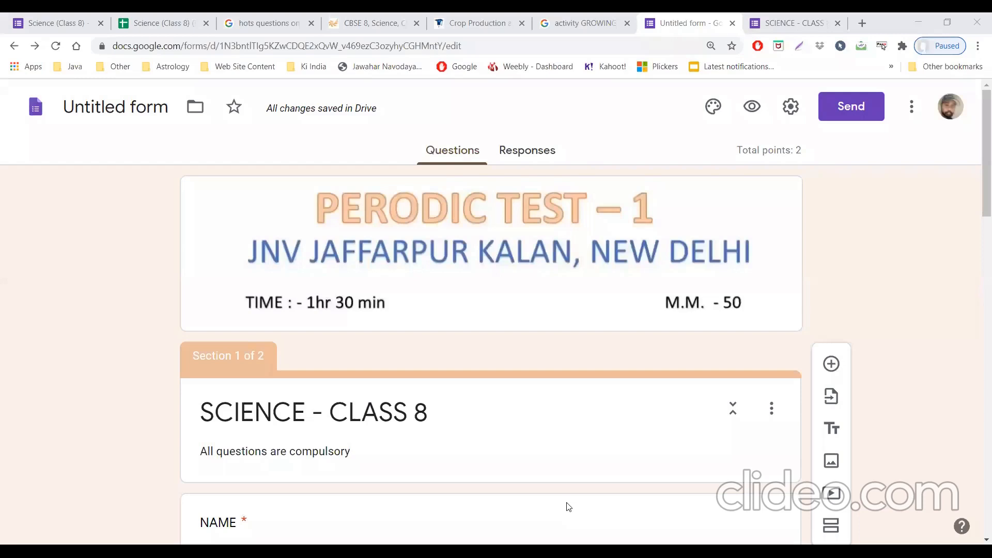
Step: Rename the untitled form as "SCIENCE - CLASS 8"
click(80, 110)
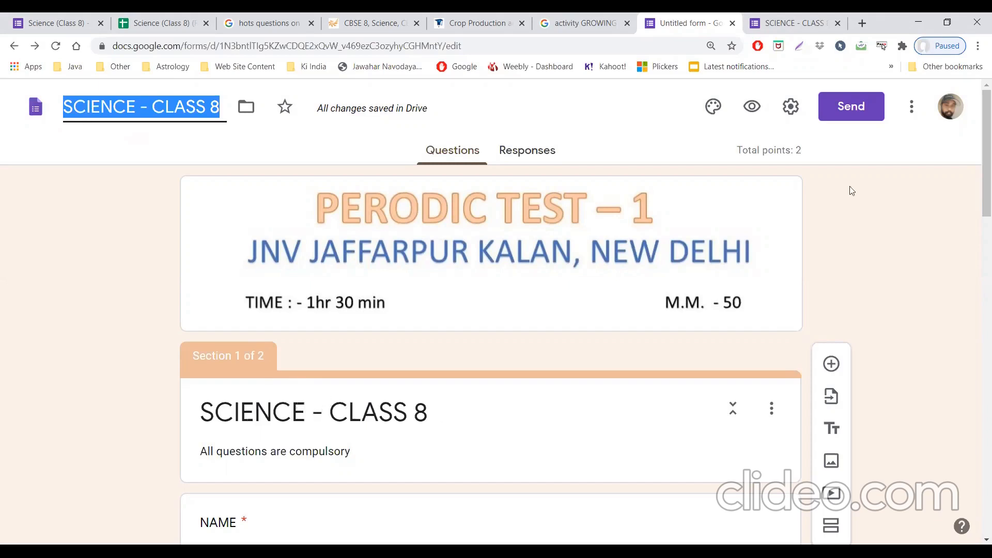
Step: Open the collaborator sharing options from the form's send window
click(853, 124)
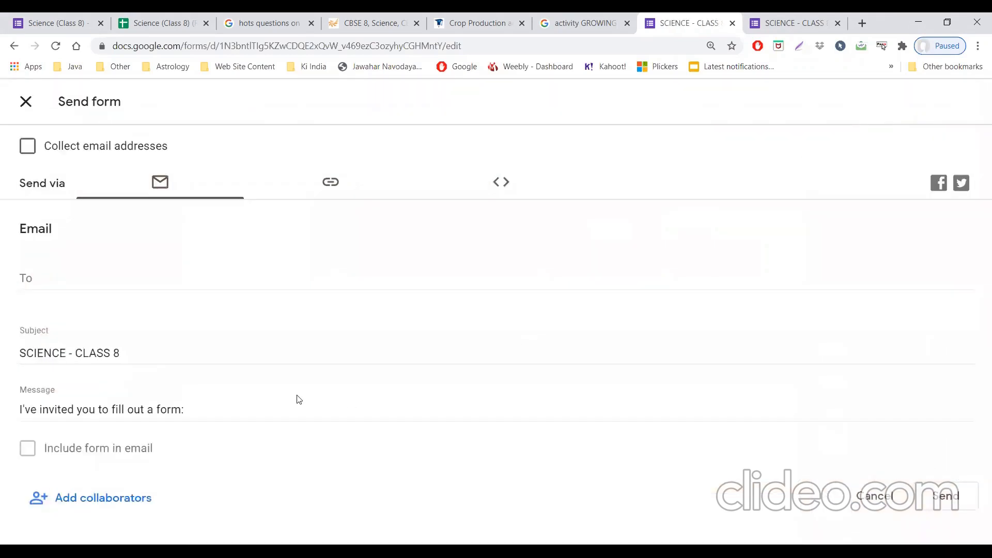
click(94, 510)
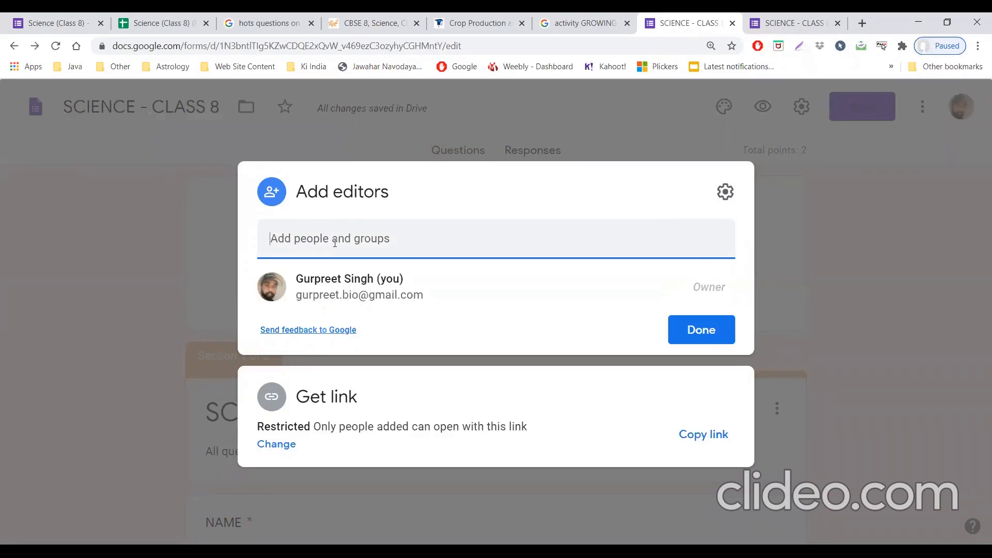
text(JN)
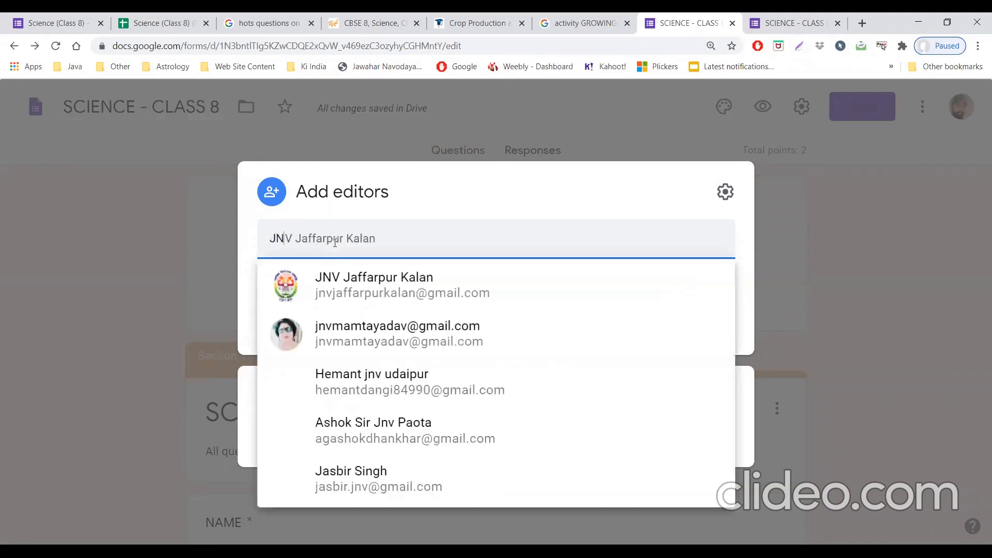
text(V)
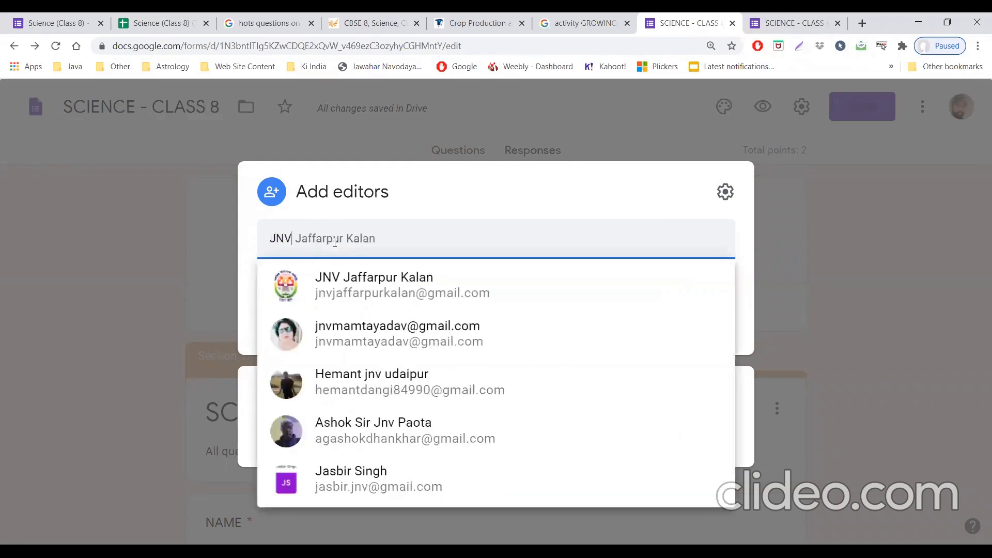
text(JAFFA)
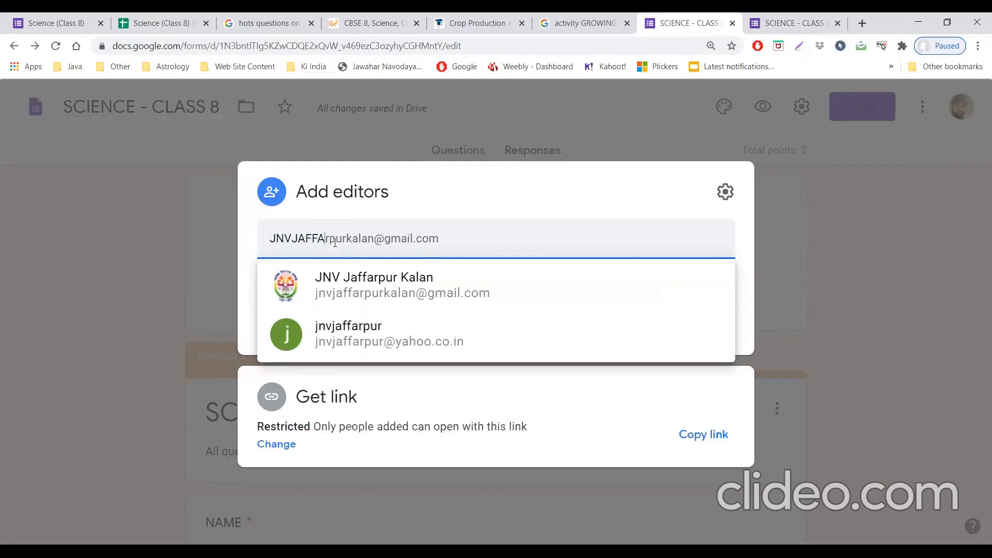
key(BackSpace)
key(BackSpace)
key(BackSpace)
key(BackSpace)
key(BackSpace)
key(BackSpace)
key(BackSpace)
key(BackSpace)
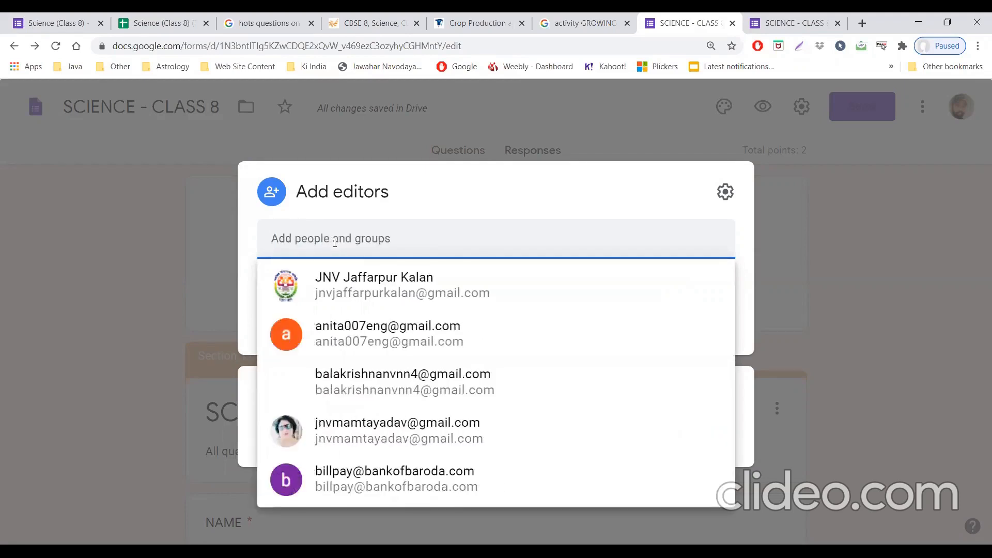
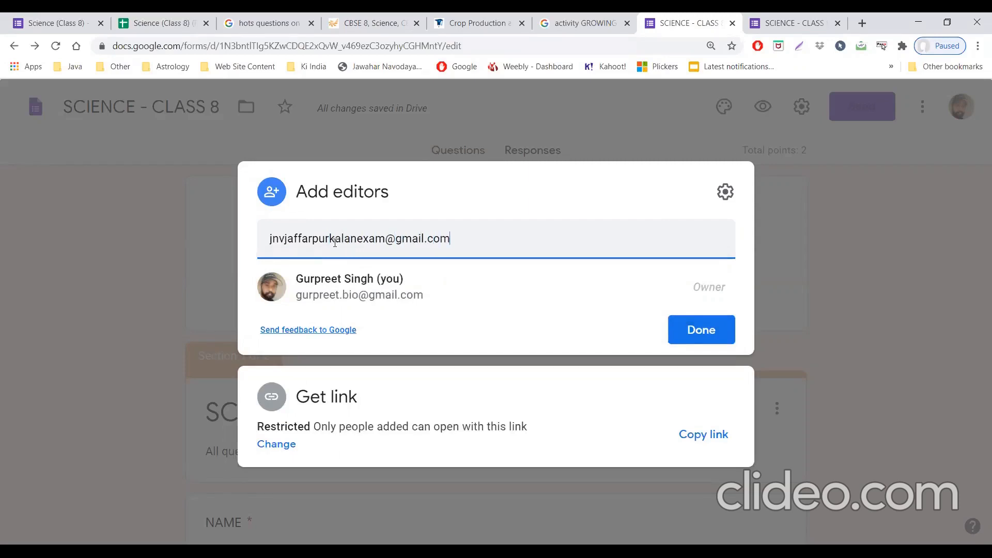
Step: Enter the school exam account's e-mail address as a new editor of the form and finish sharing
click(685, 337)
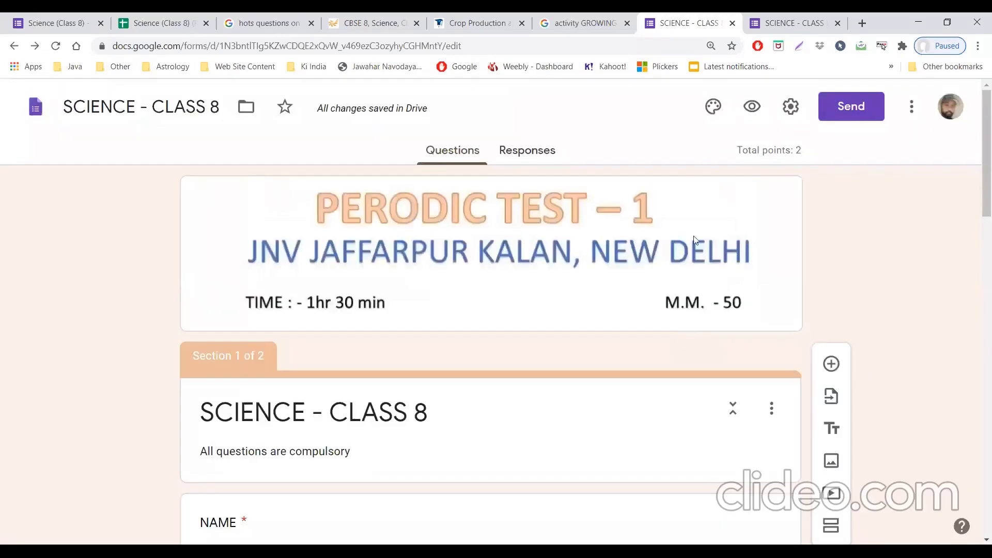
click(838, 119)
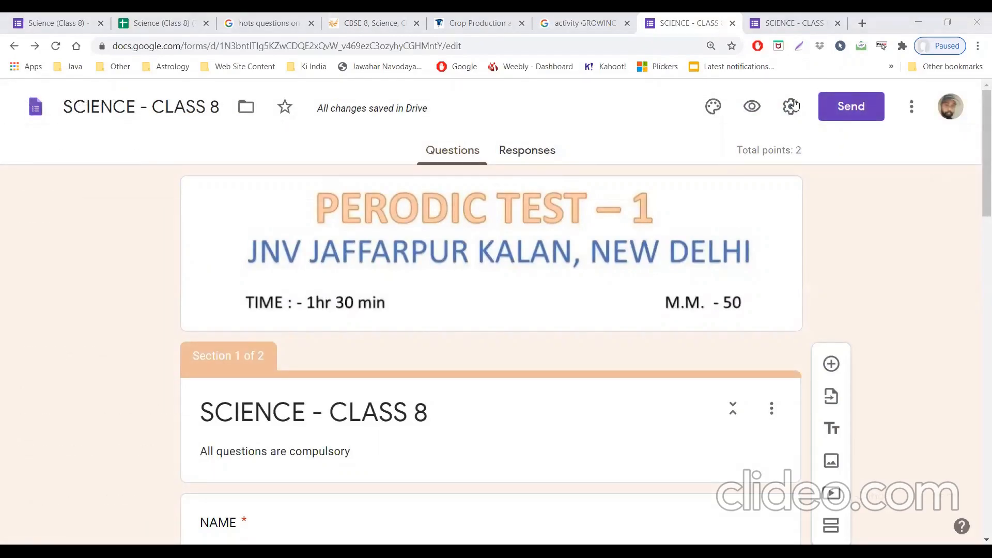
Step: Enable "Show progress bar" and "Shuffle question order" in the form's presentation settings
click(792, 106)
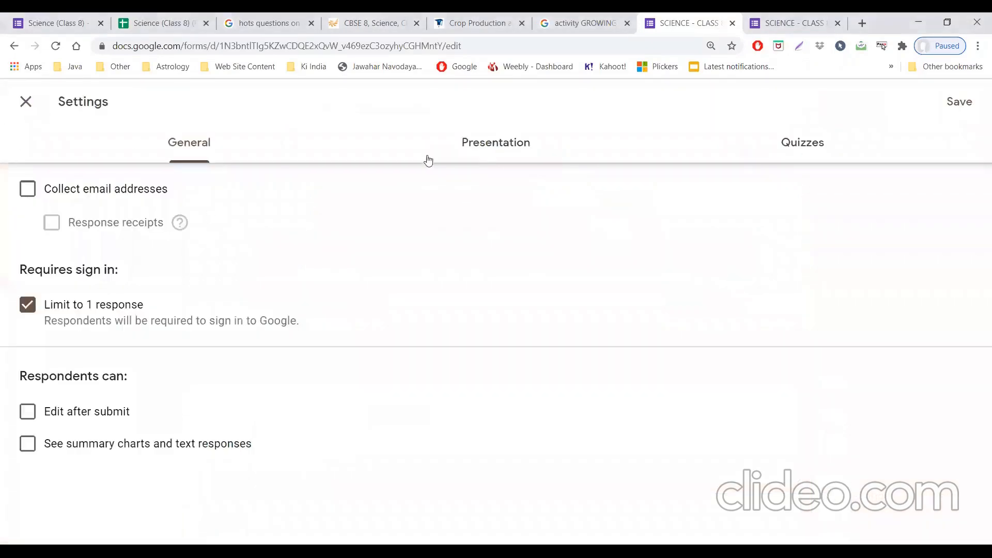
click(483, 145)
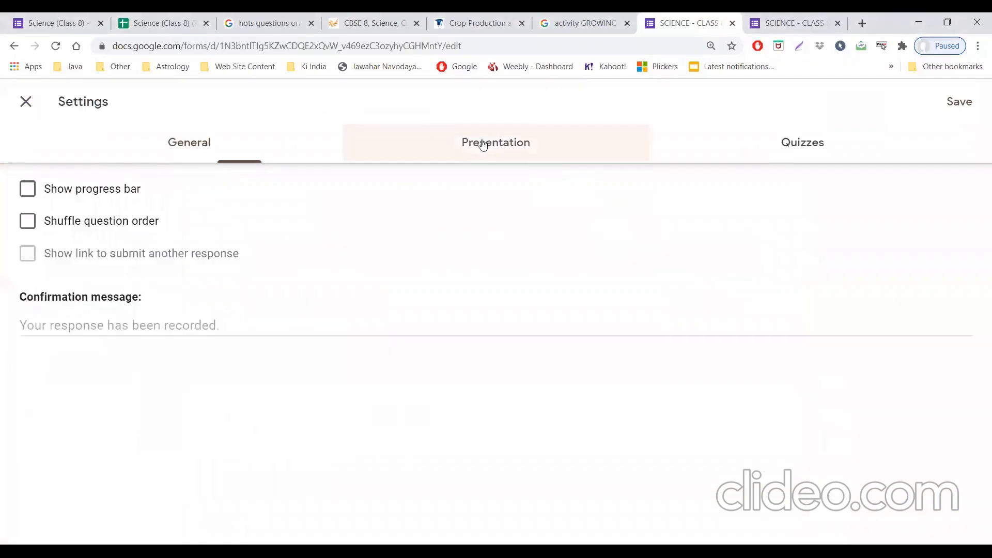
click(34, 200)
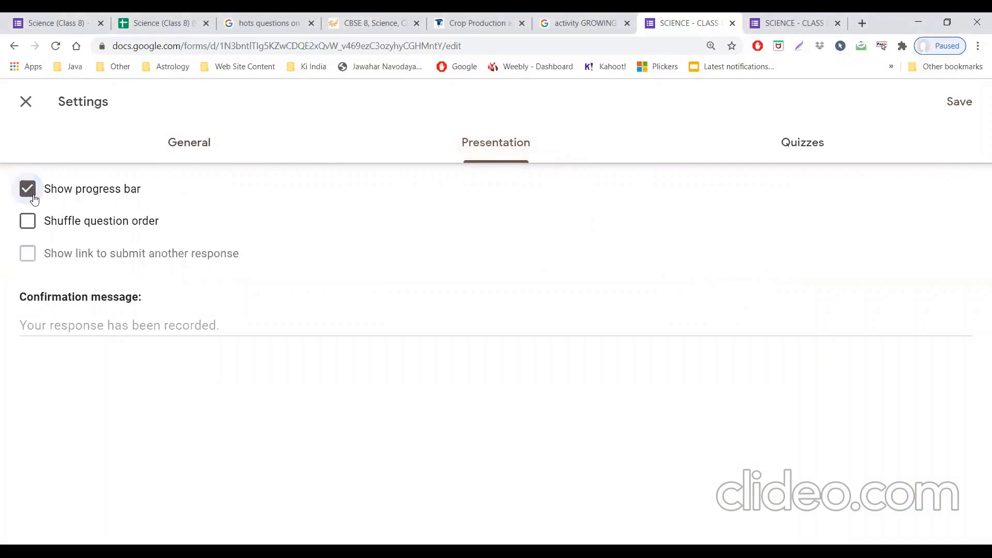
click(42, 230)
Step: Set the confirmation message to "Thanks your Exam is completed." and save the form settings
click(95, 323)
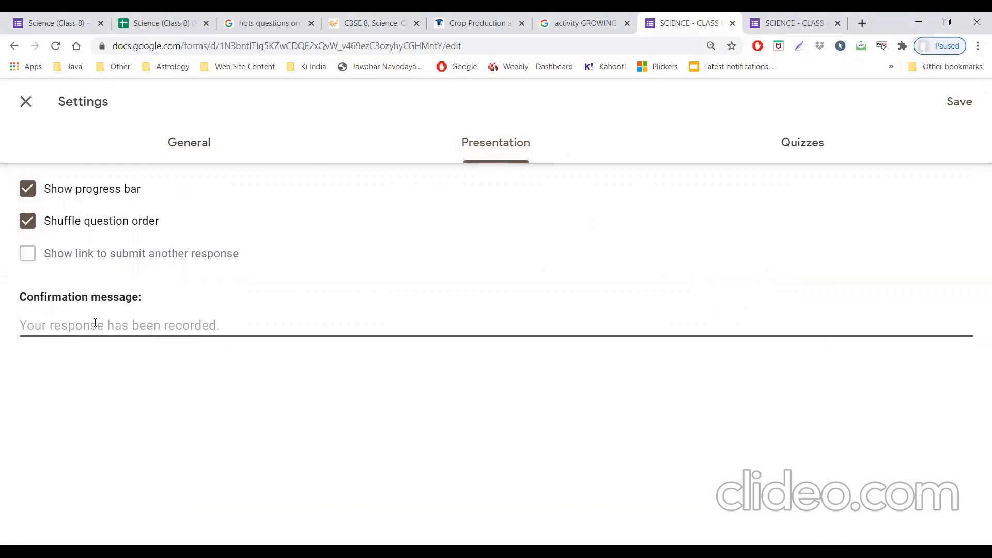
text(tha)
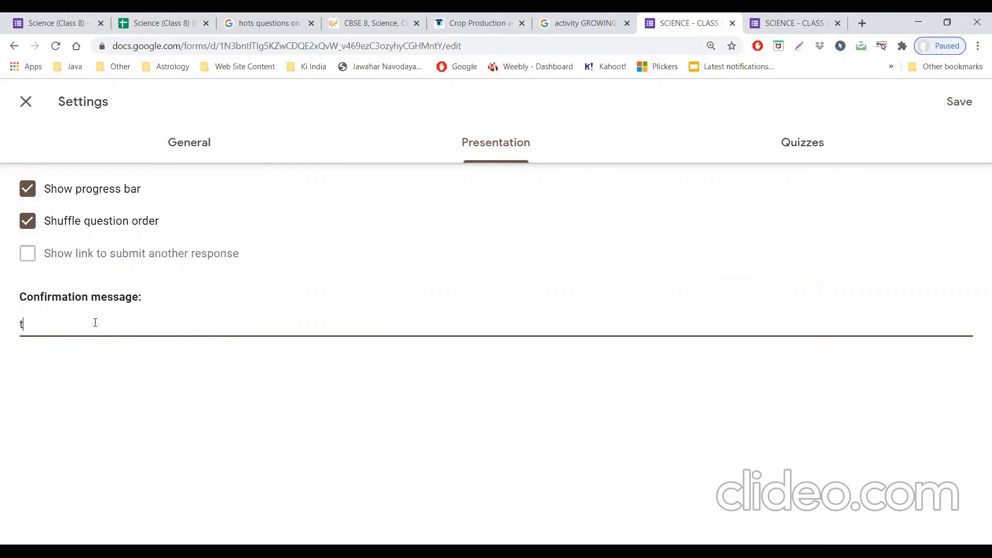
key(BackSpace)
key(BackSpace)
key(BackSpace)
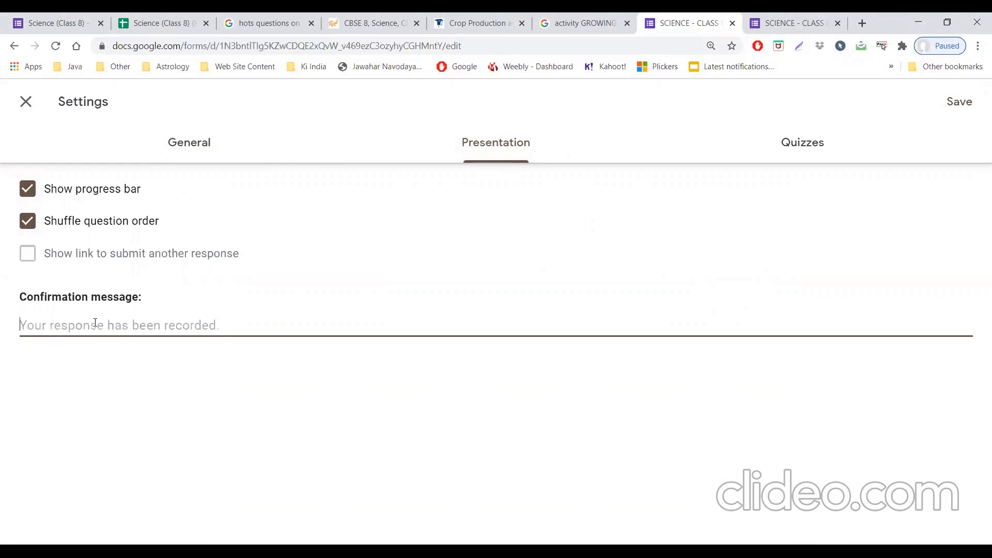
text(Thanks)
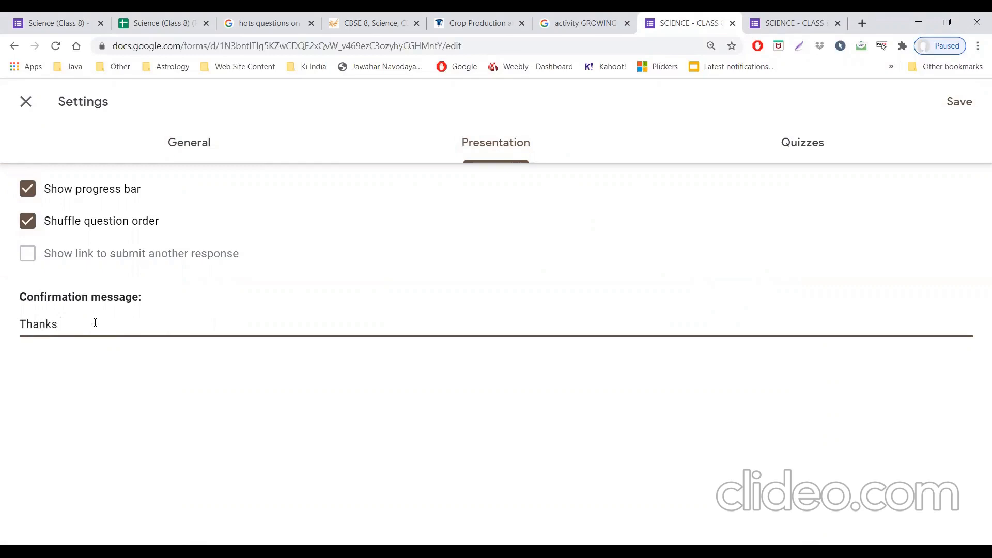
text( your Exam is completed.)
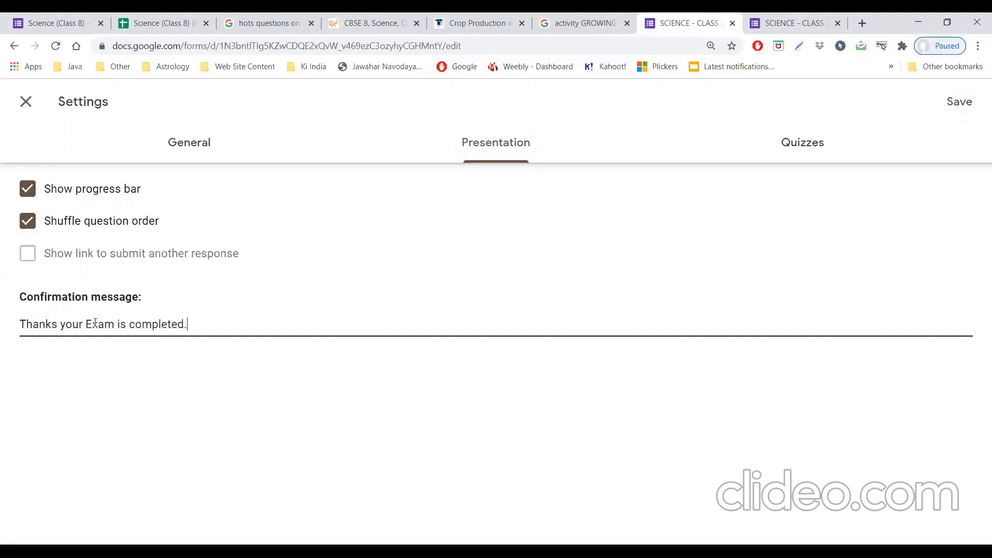
click(974, 108)
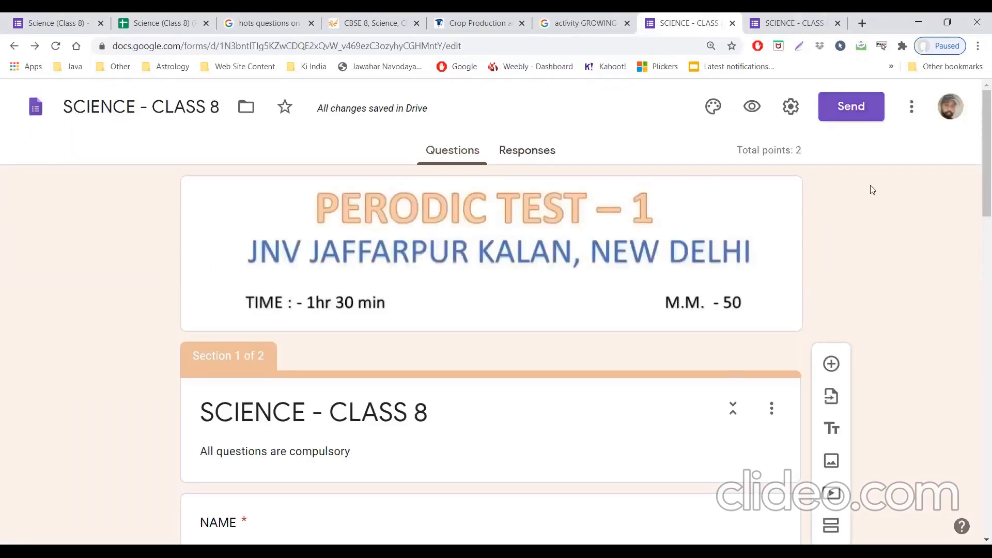
Step: Copy the form's shareable link with Shorten URL enabled and close the send window
click(855, 108)
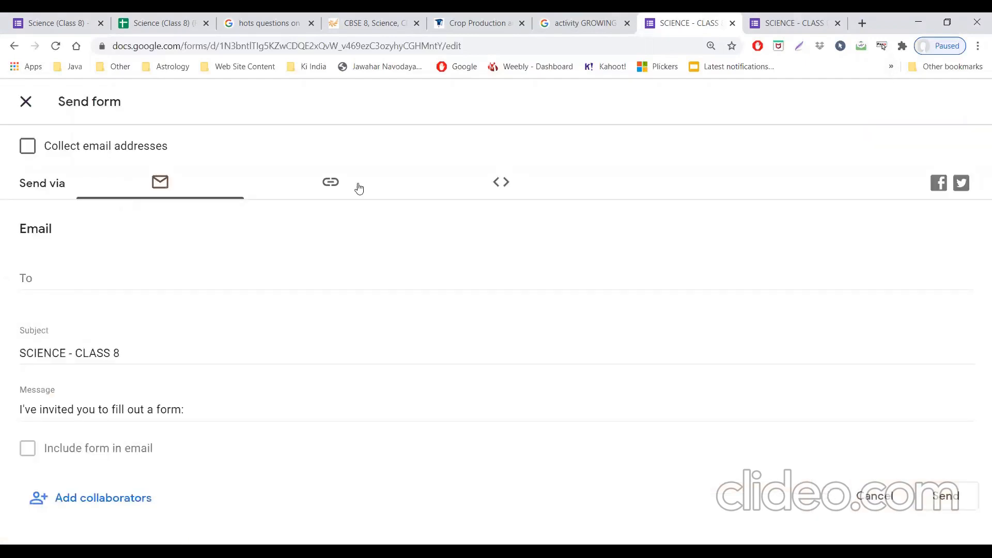
click(359, 187)
click(70, 285)
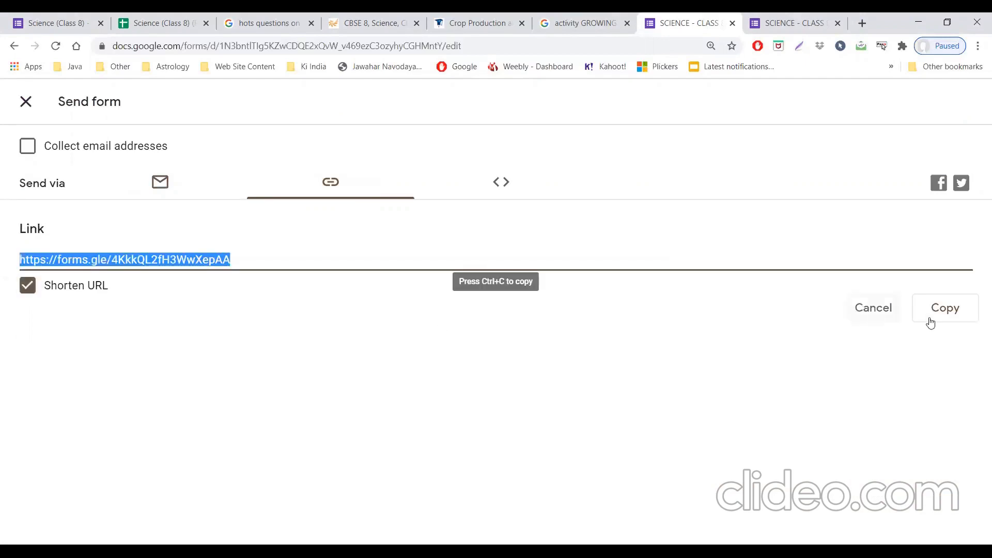
click(949, 323)
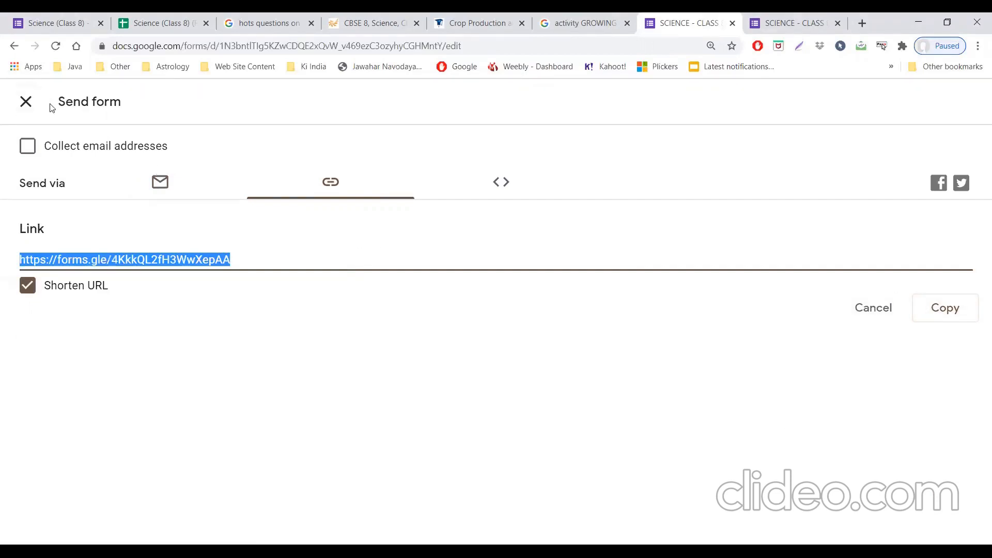
click(32, 105)
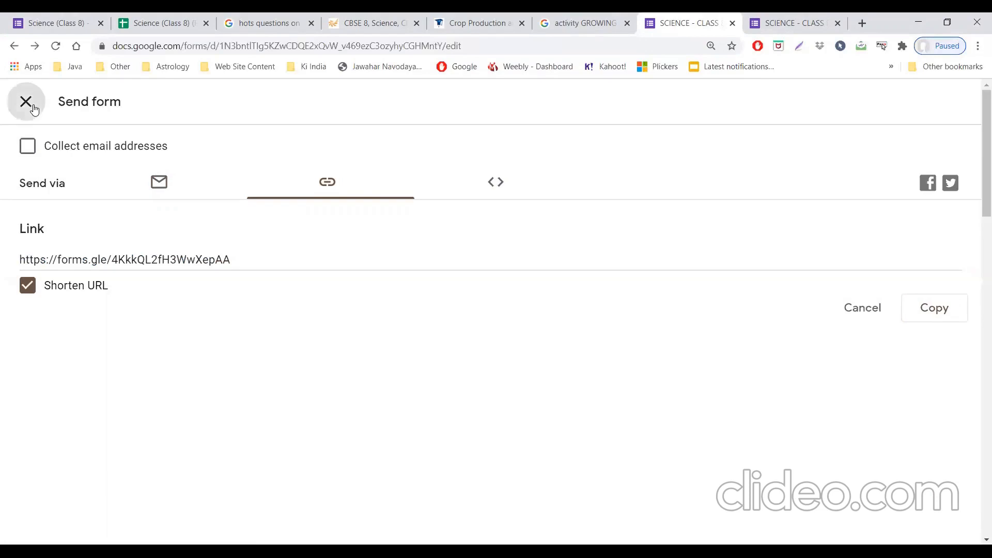